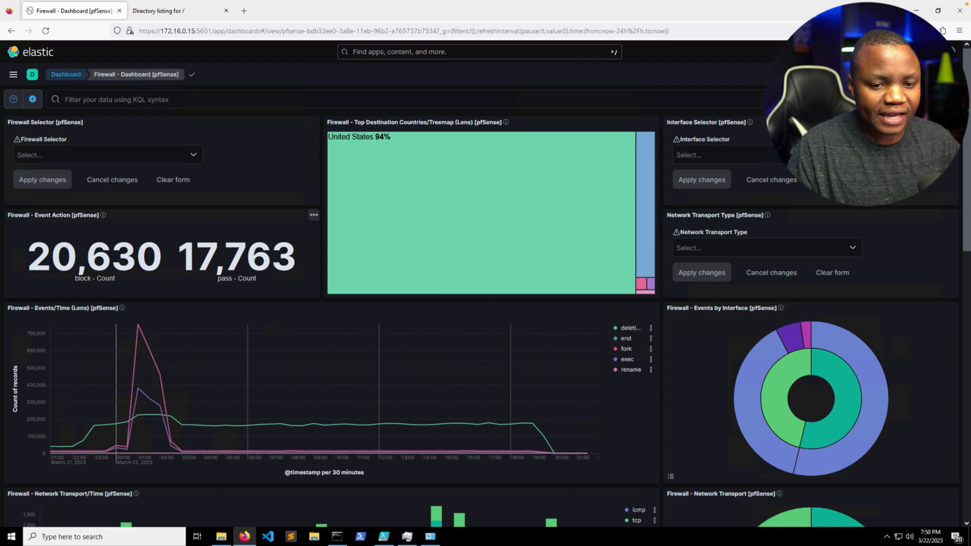
- Scroll through the Kibana Firewall - Dashboard [pfSense] panels to review its counts and charts
scroll(231, 251, down, 6)
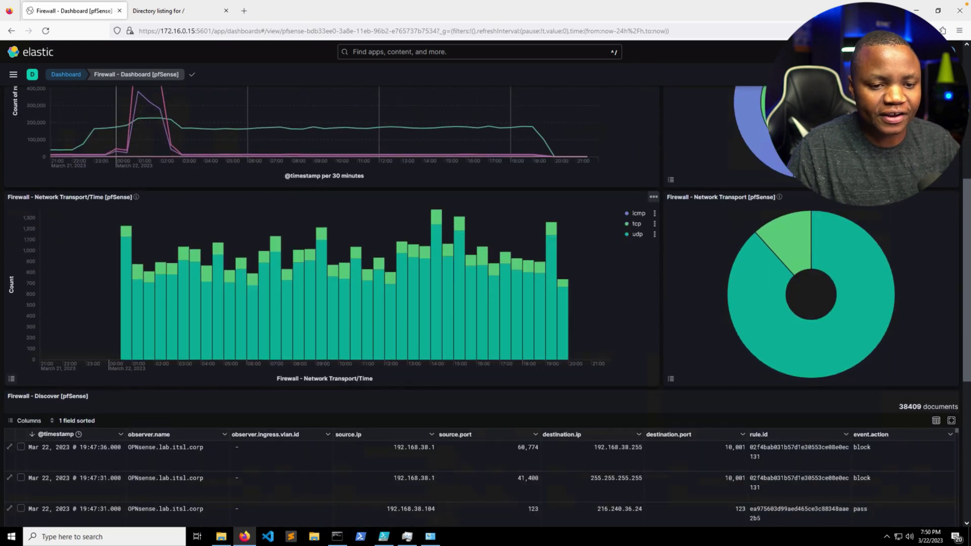
scroll(232, 251, up, 7)
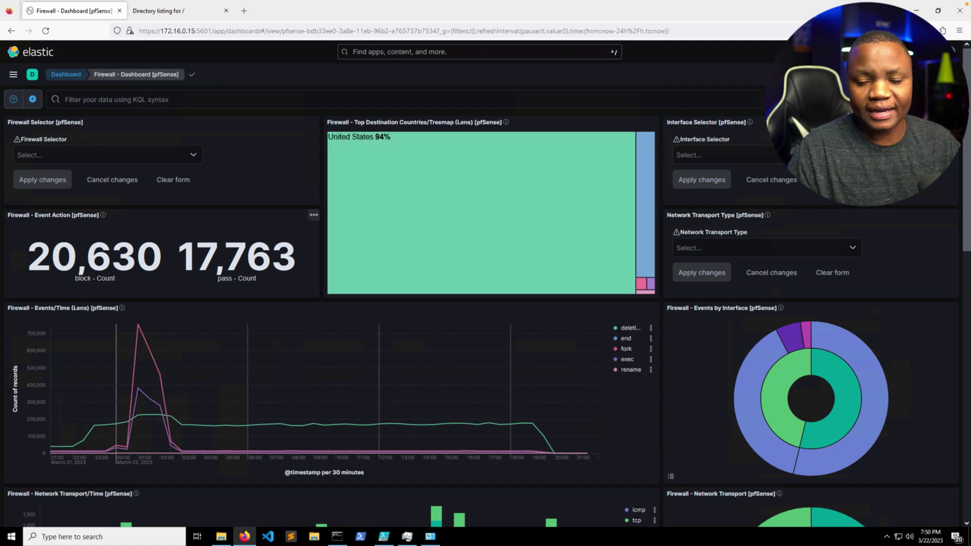
scroll(486, 288, down, 15)
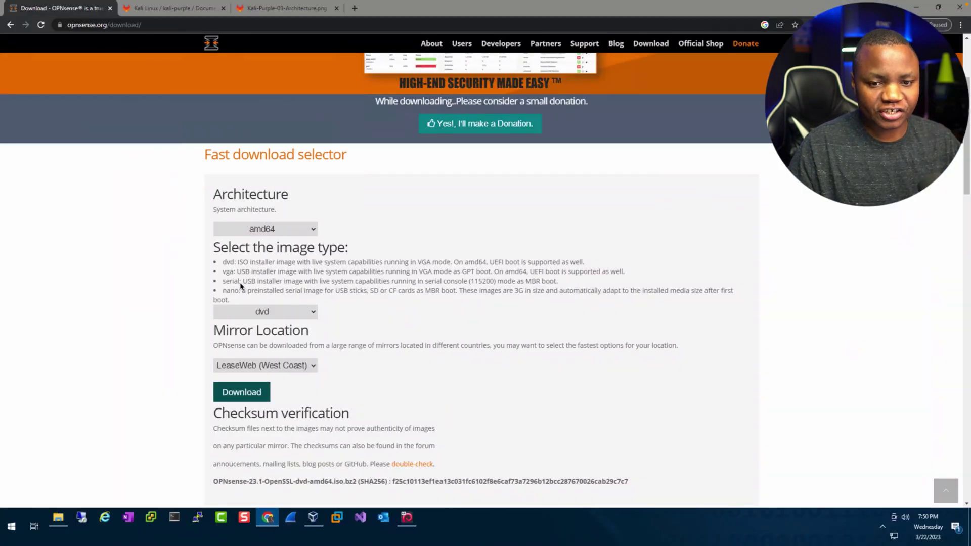
- Go to the Kali Purple GitLab documentation and open Kali-Purple-03-Architecture.png by itself
click(178, 7)
scroll(419, 238, up, 10)
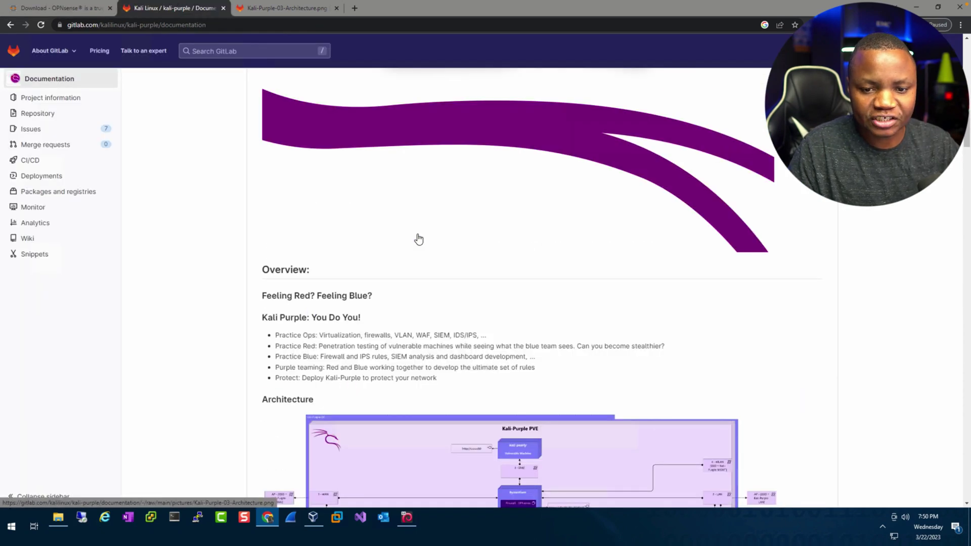
scroll(417, 239, down, 9)
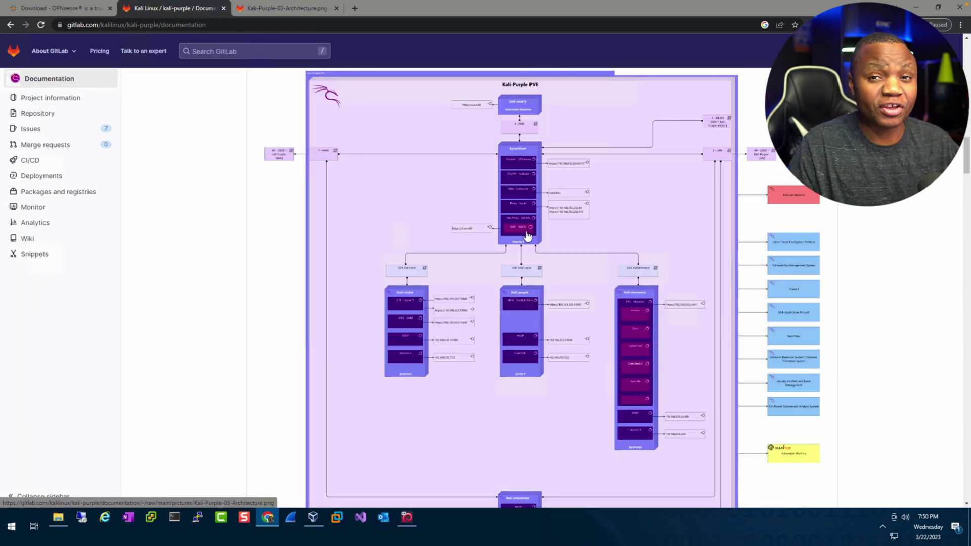
click(265, 9)
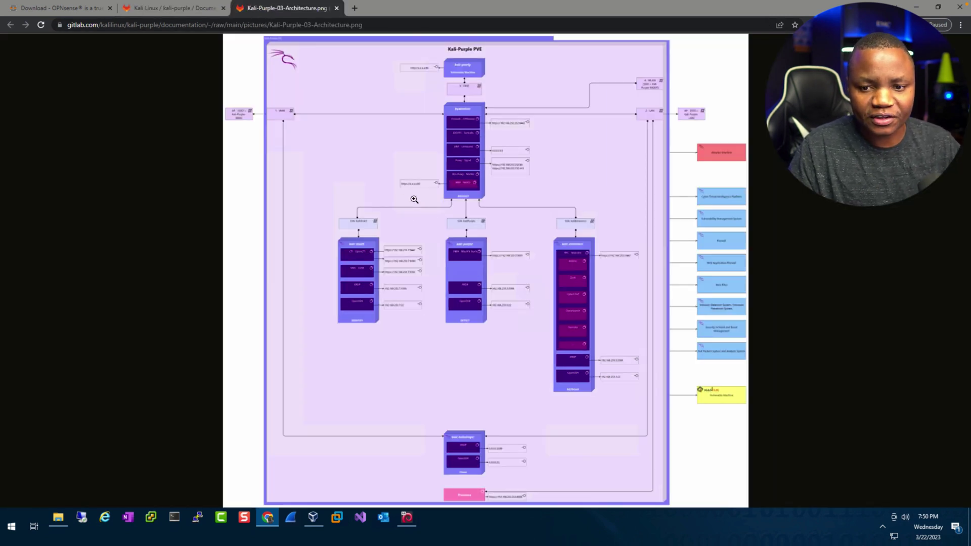
- Zoom the architecture diagram to 100% and pan around the byzantium, DMZ and kali-purple blocks
click(414, 199)
drag(535, 235, 477, 268)
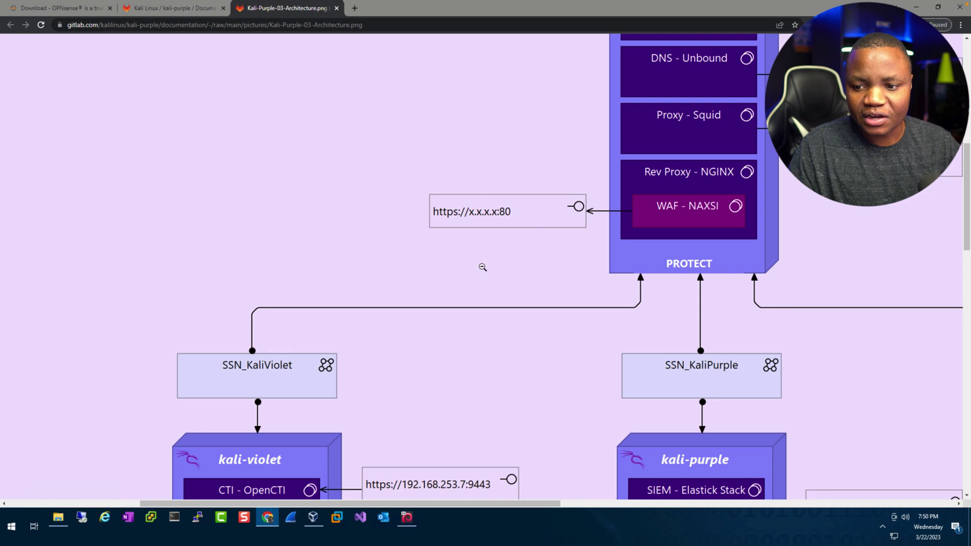
scroll(483, 267, up, 8)
scroll(482, 267, down, 12)
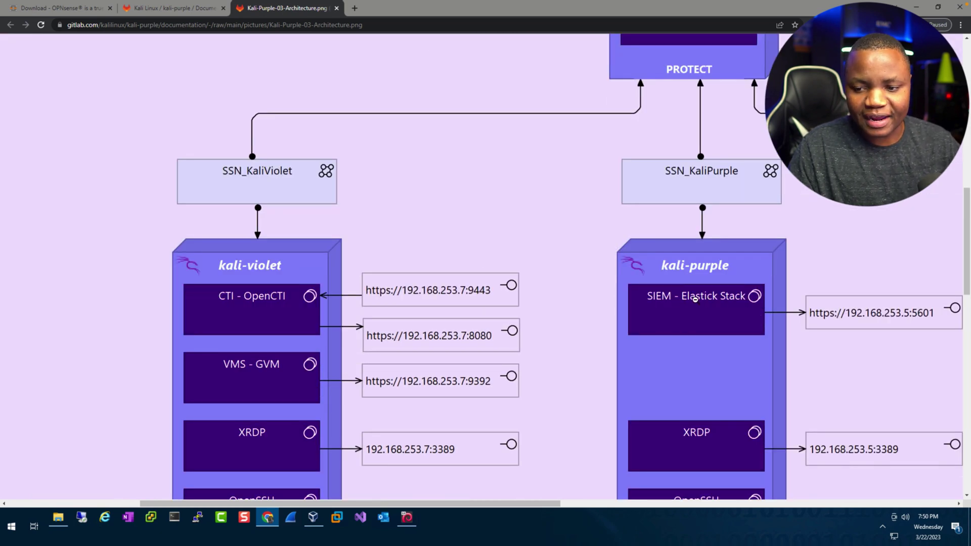
scroll(675, 268, up, 3)
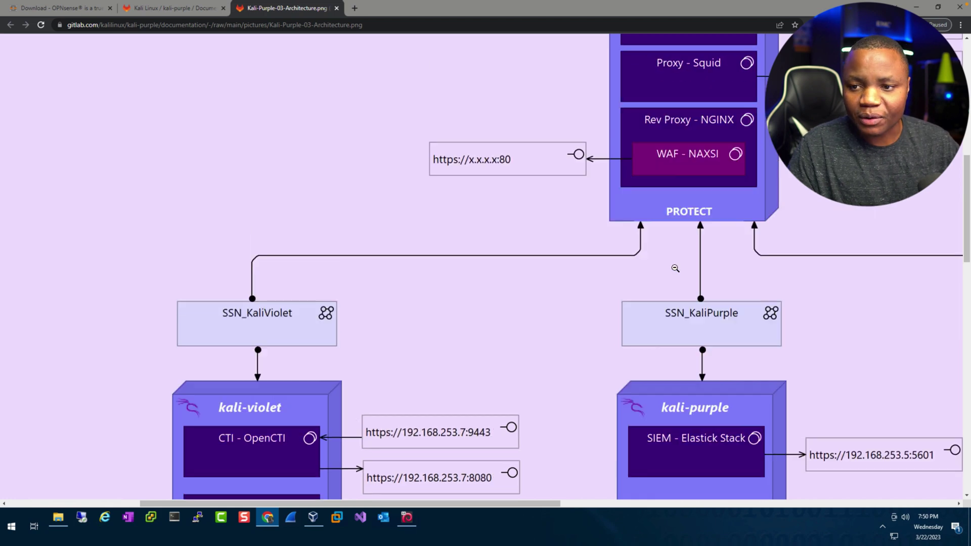
scroll(675, 268, up, 8)
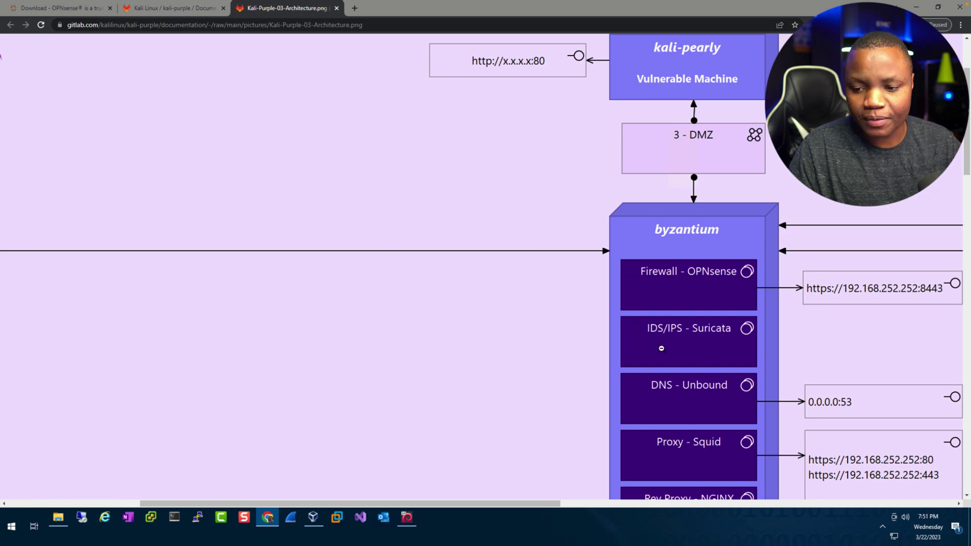
scroll(663, 363, down, 5)
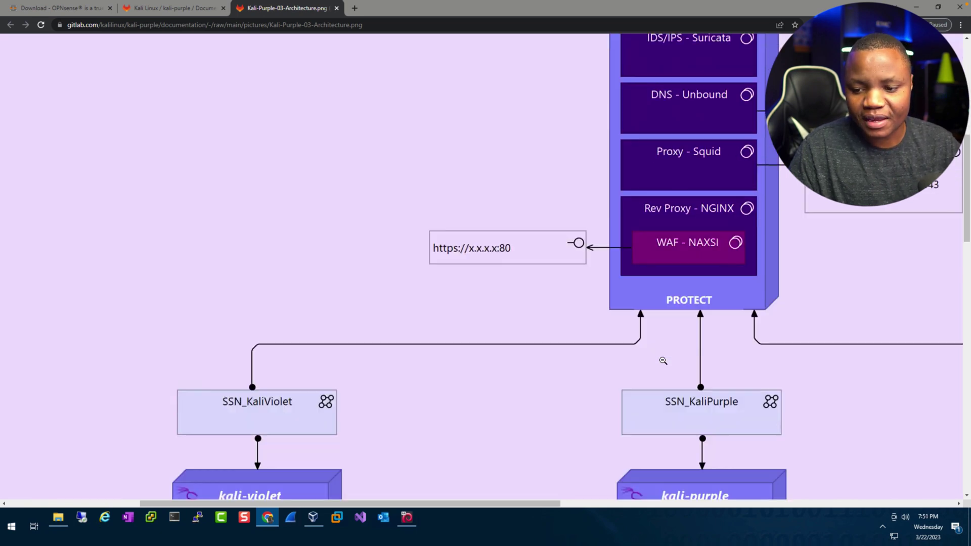
scroll(658, 177, up, 3)
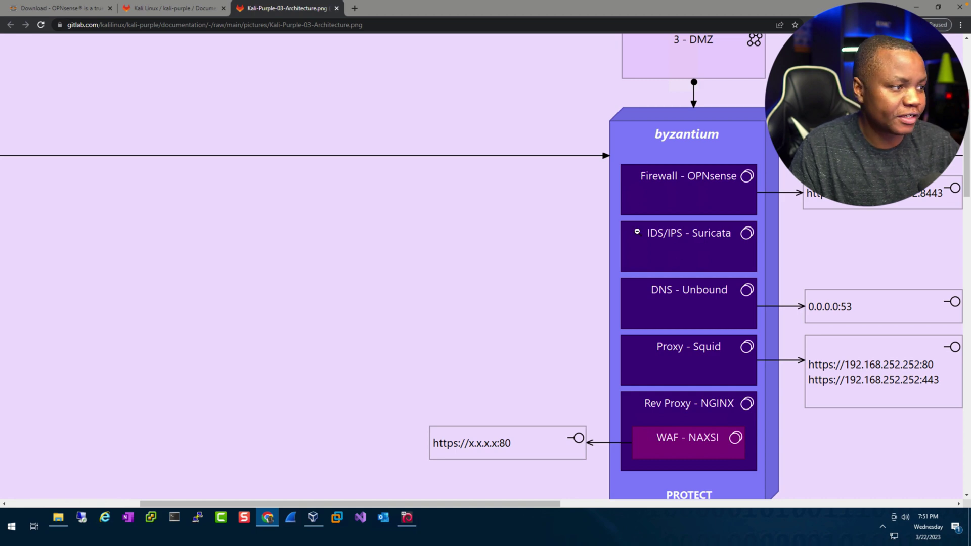
scroll(637, 232, down, 7)
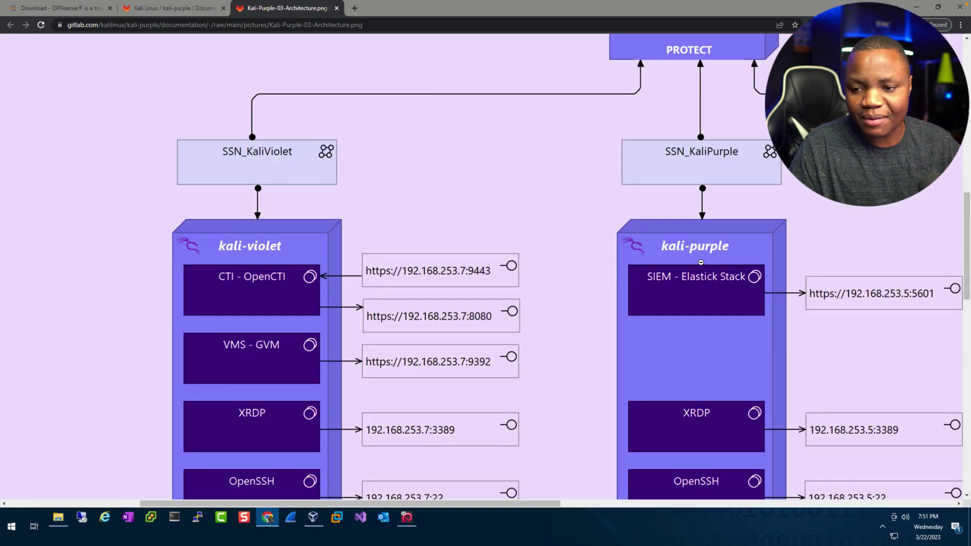
scroll(683, 234, up, 7)
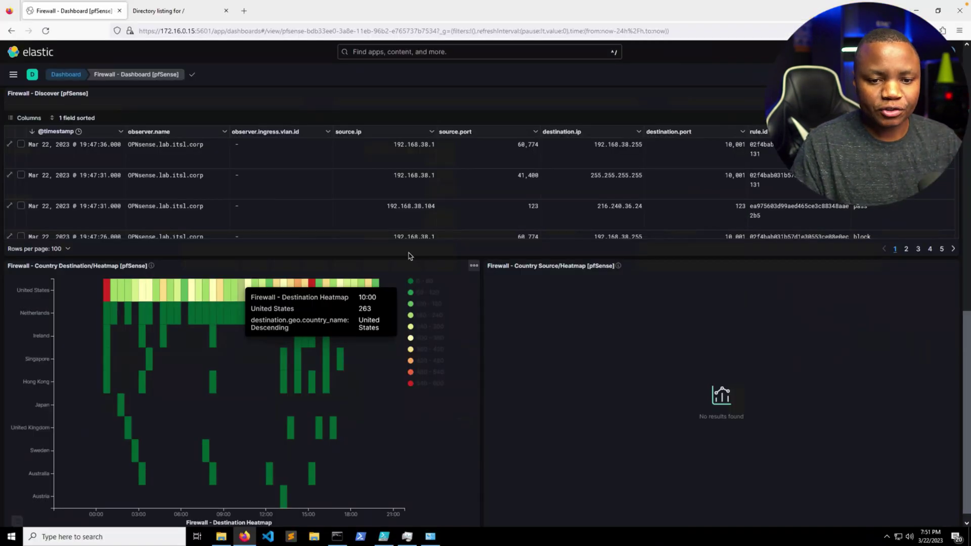
- Scroll the pfSense dashboard to the top to check block/pass counts and the destination treemap
scroll(330, 293, up, 6)
scroll(330, 289, up, 5)
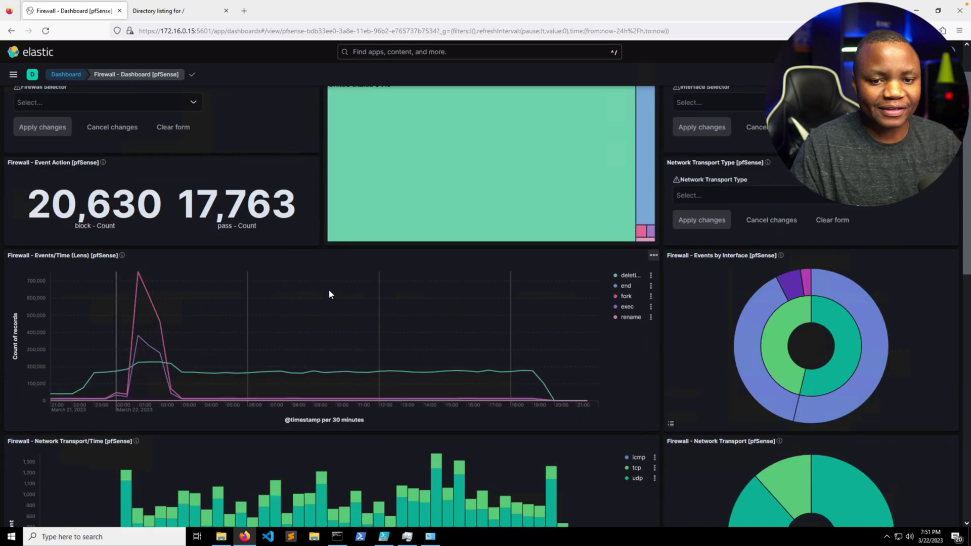
mouse_move(361, 262)
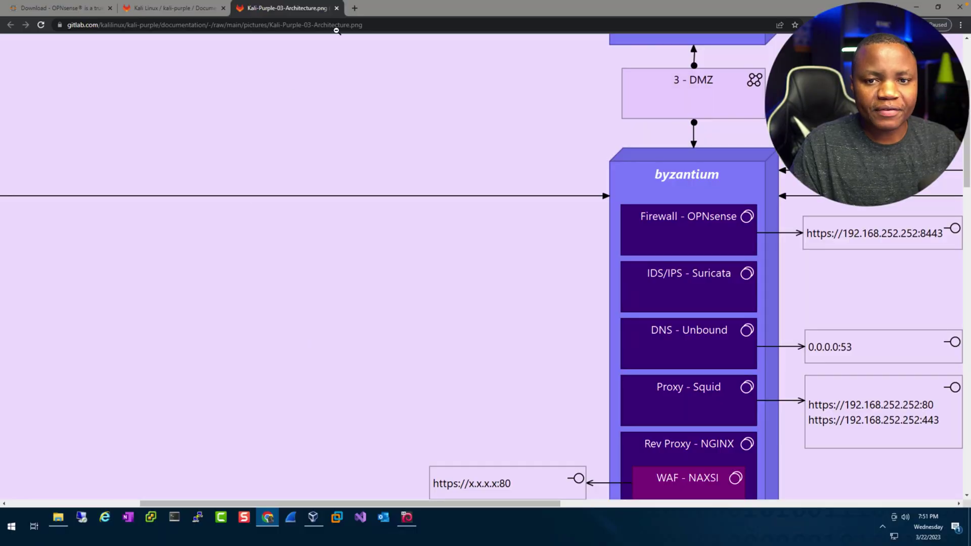
- Start downloading the OPNsense amd64 dvd image, then return to the Kali Purple GitLab page
click(354, 8)
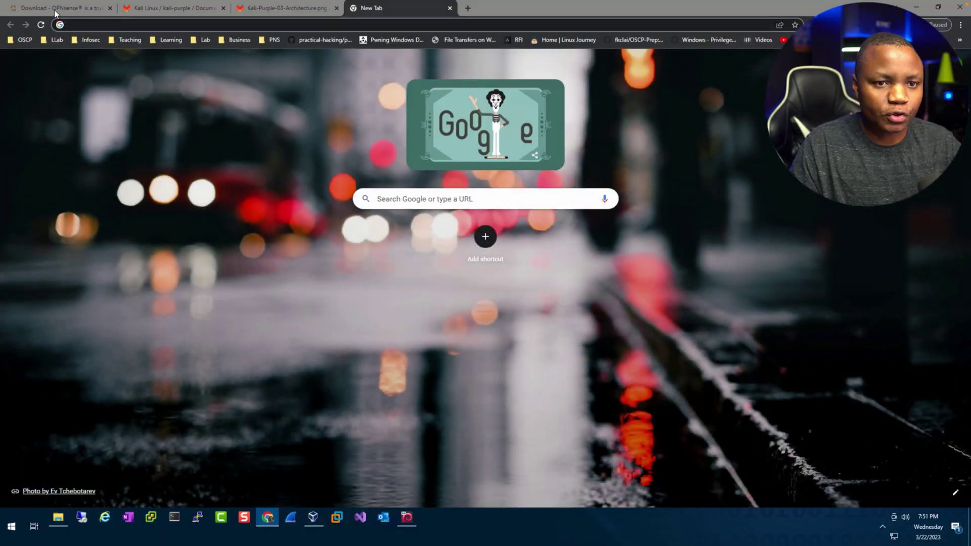
click(55, 10)
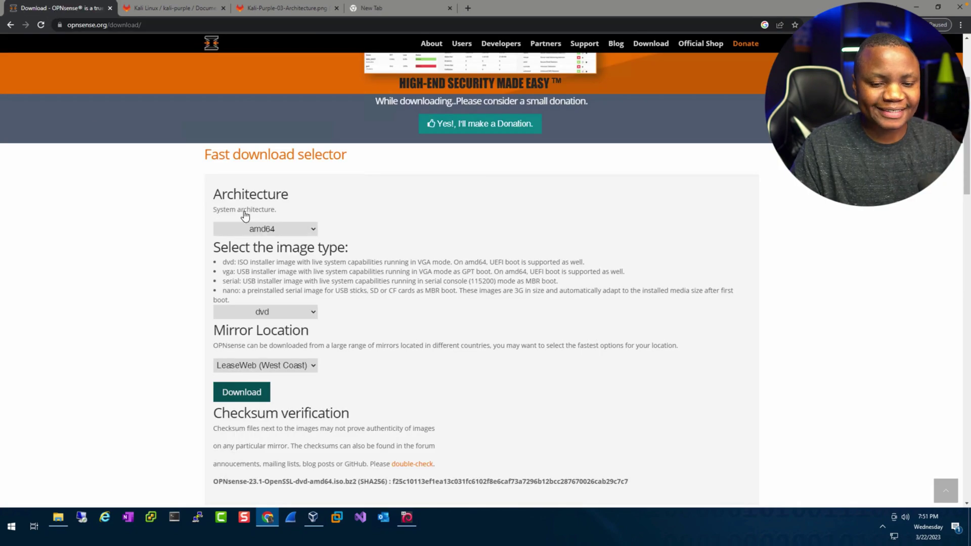
click(221, 400)
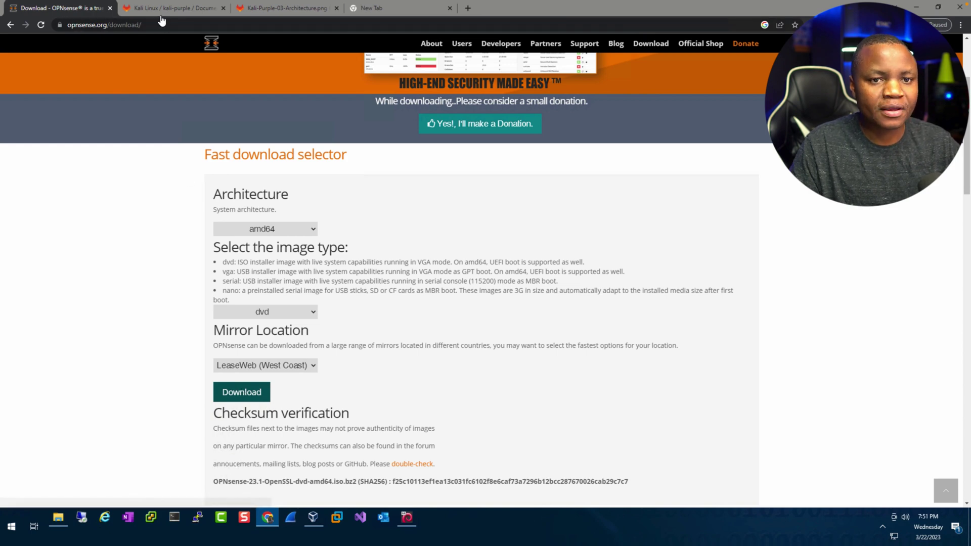
click(158, 8)
- Open the Kali Purple wiki Home from the Installation section and expand 200 - PROTECT
scroll(336, 231, up, 15)
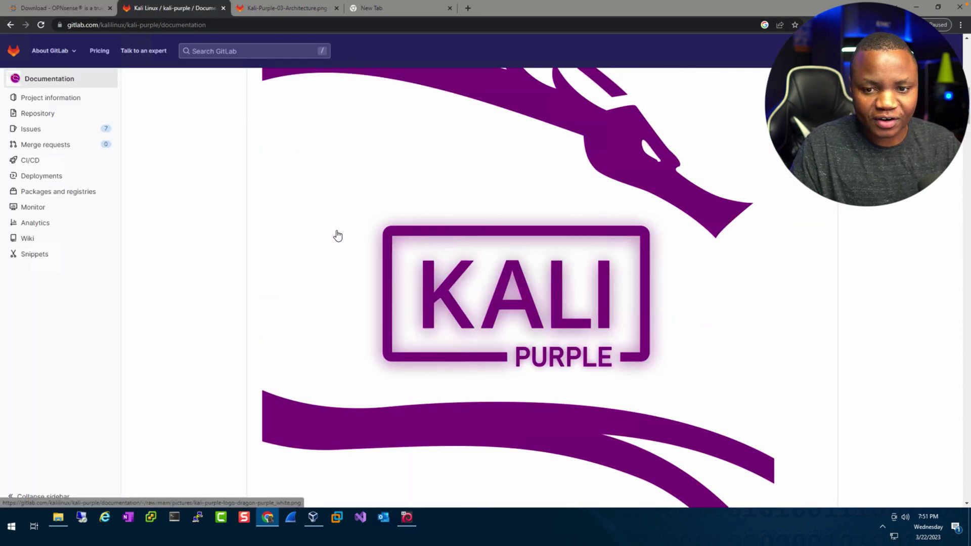
scroll(335, 231, down, 20)
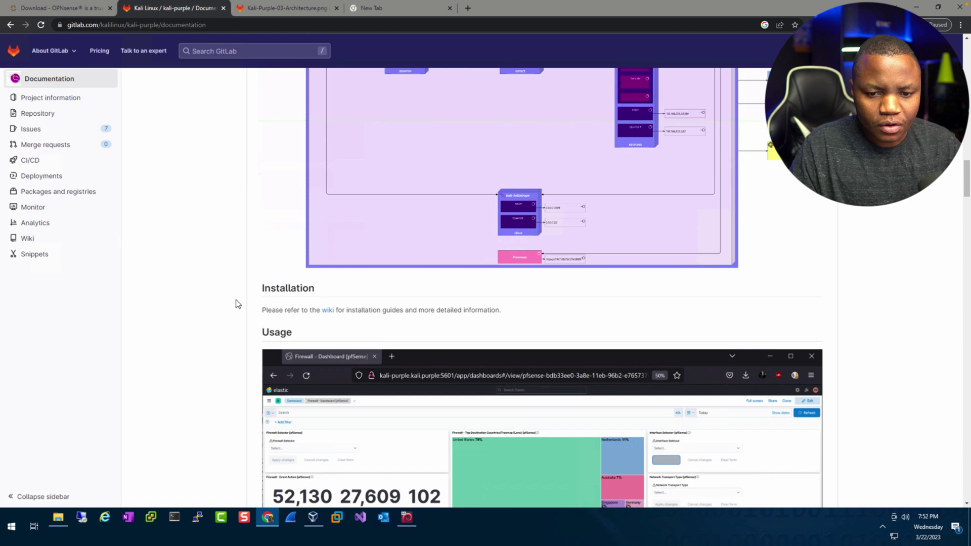
click(328, 311)
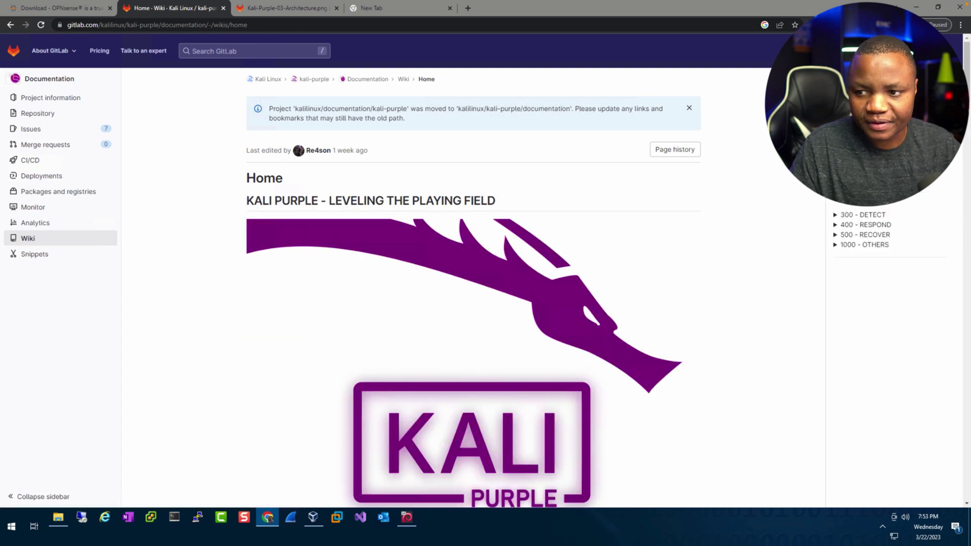
mouse_move(37, 113)
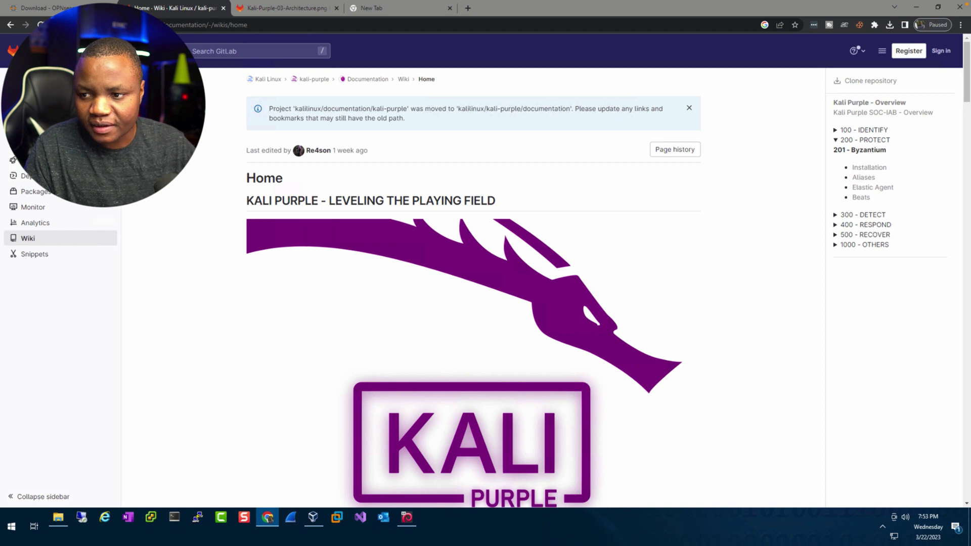
- Read through the Byzantium installation guide screenshots, then return to the OPNsense download tab
click(867, 172)
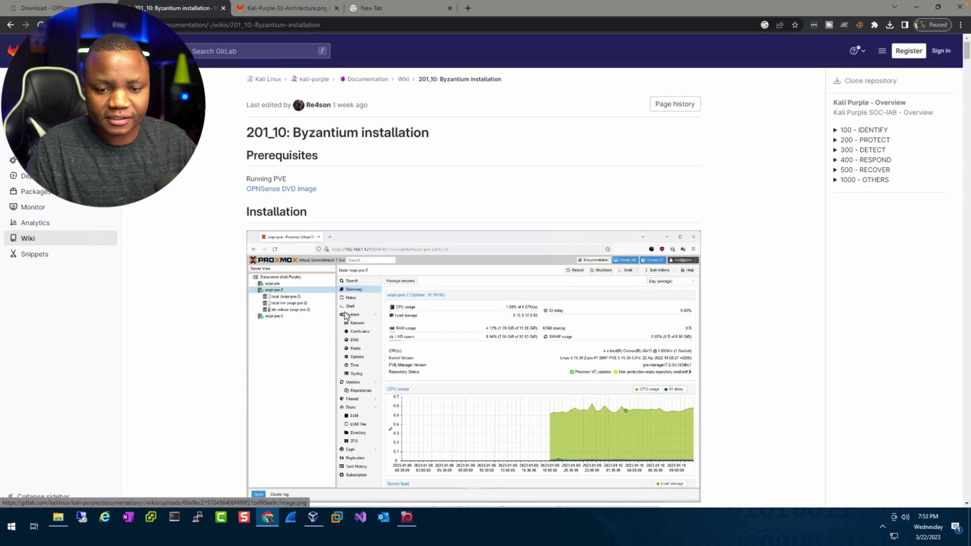
scroll(347, 305, down, 7)
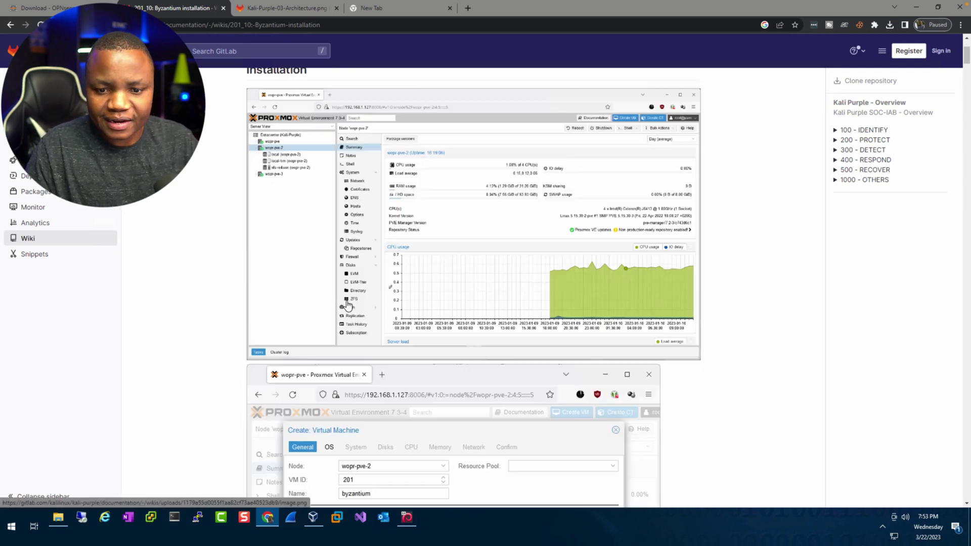
scroll(348, 305, up, 5)
scroll(348, 299, down, 20)
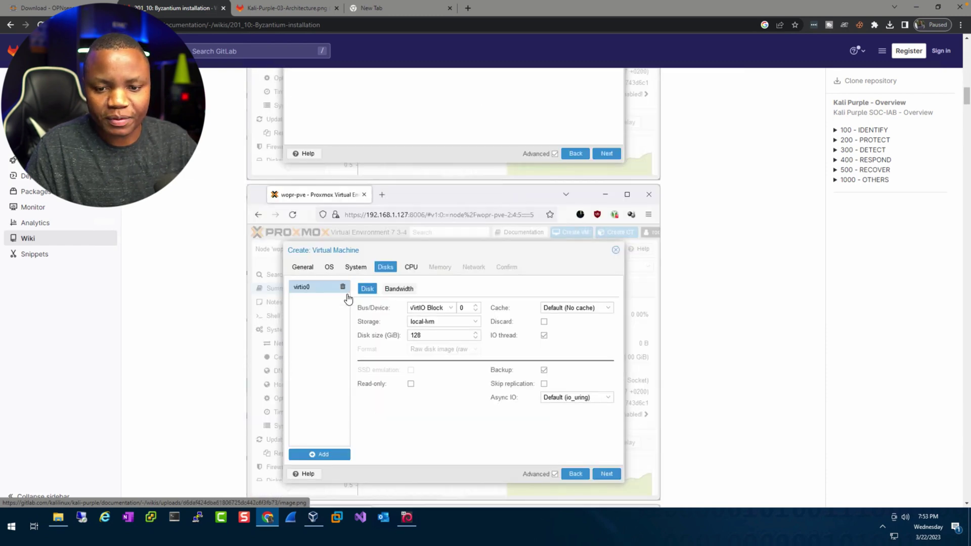
scroll(348, 299, down, 20)
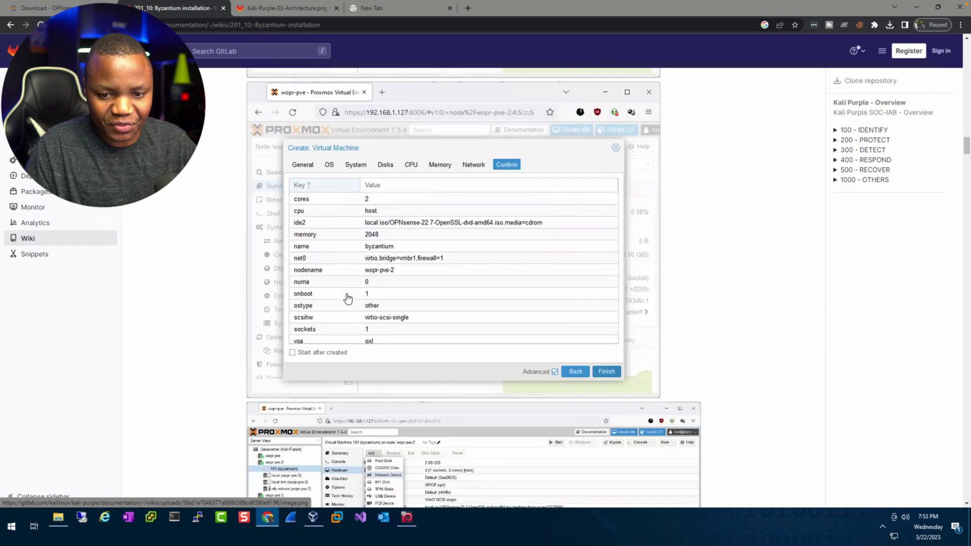
scroll(348, 299, down, 20)
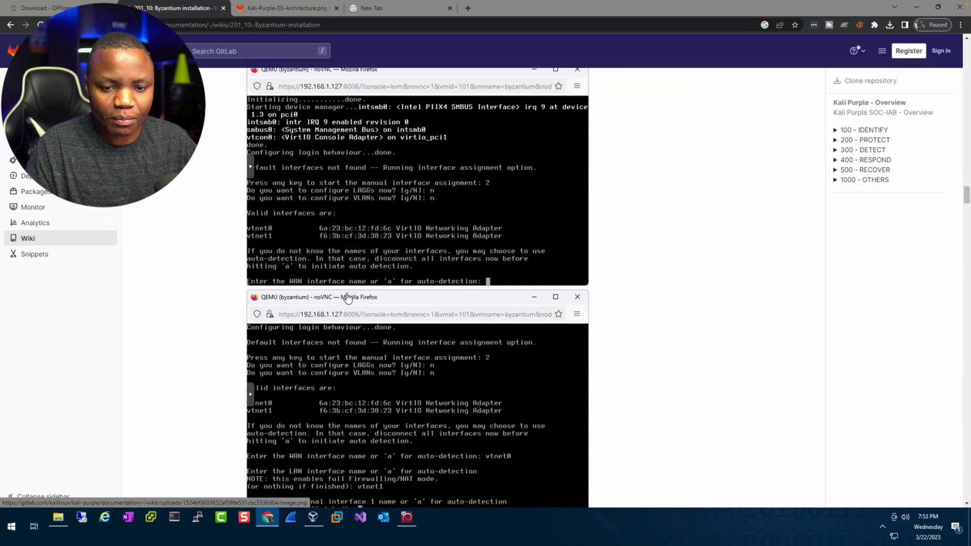
scroll(348, 299, down, 8)
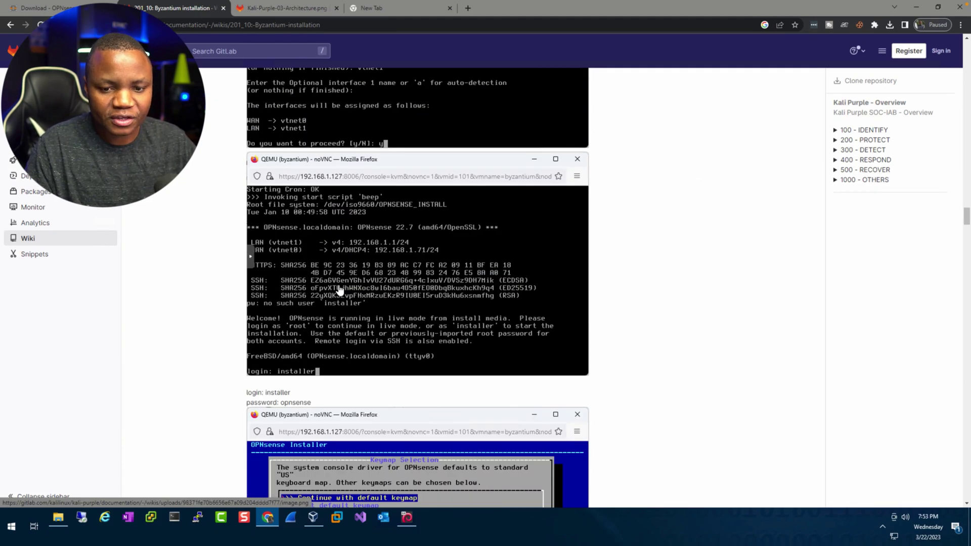
scroll(340, 289, down, 20)
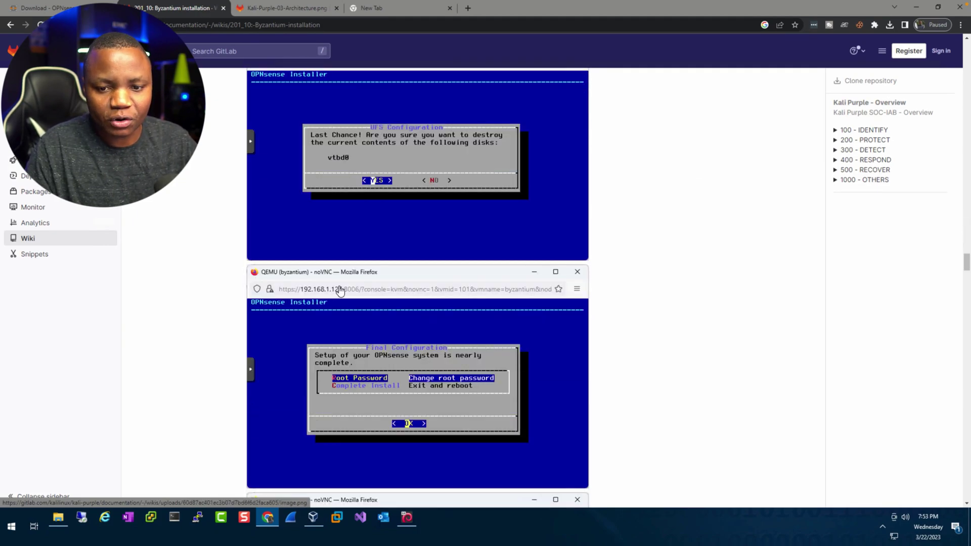
scroll(339, 291, down, 20)
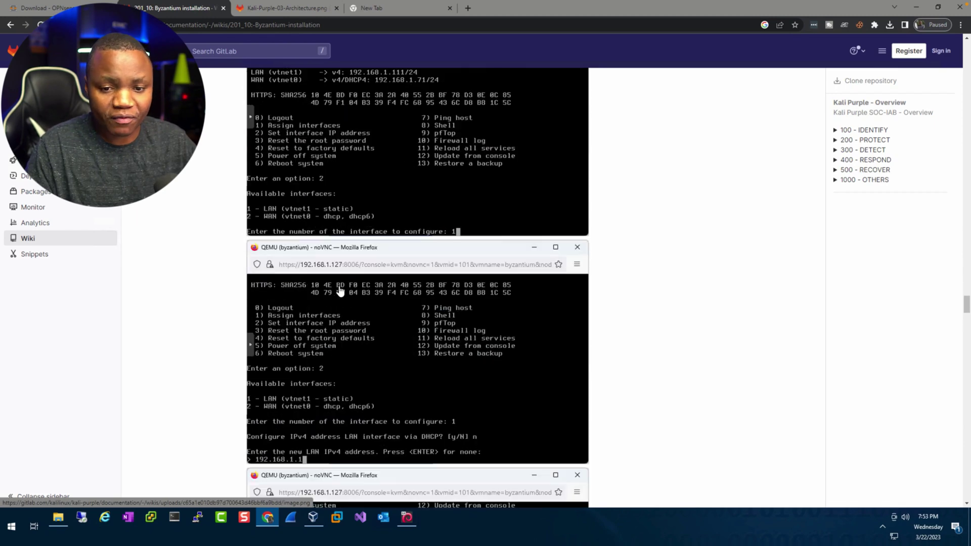
scroll(340, 291, down, 15)
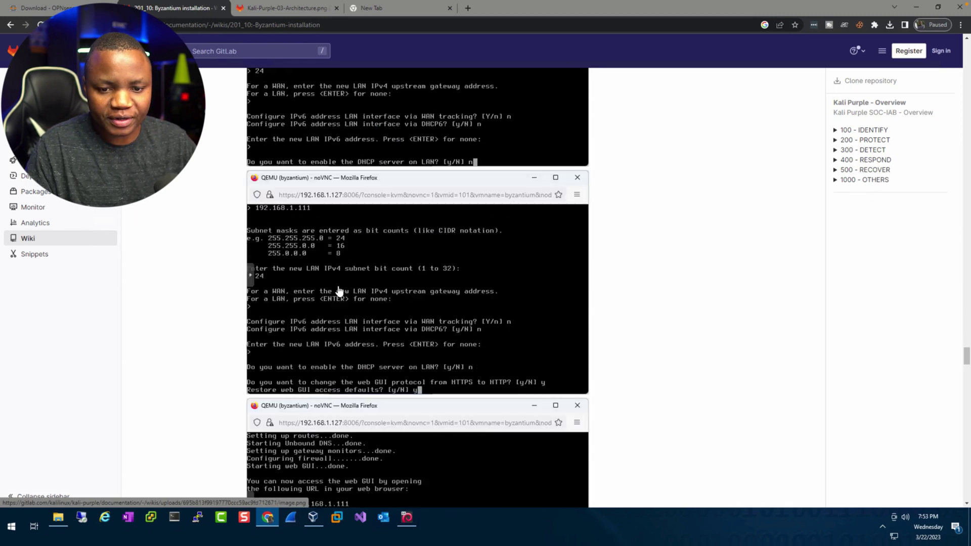
key(ctrl+shift+Tab)
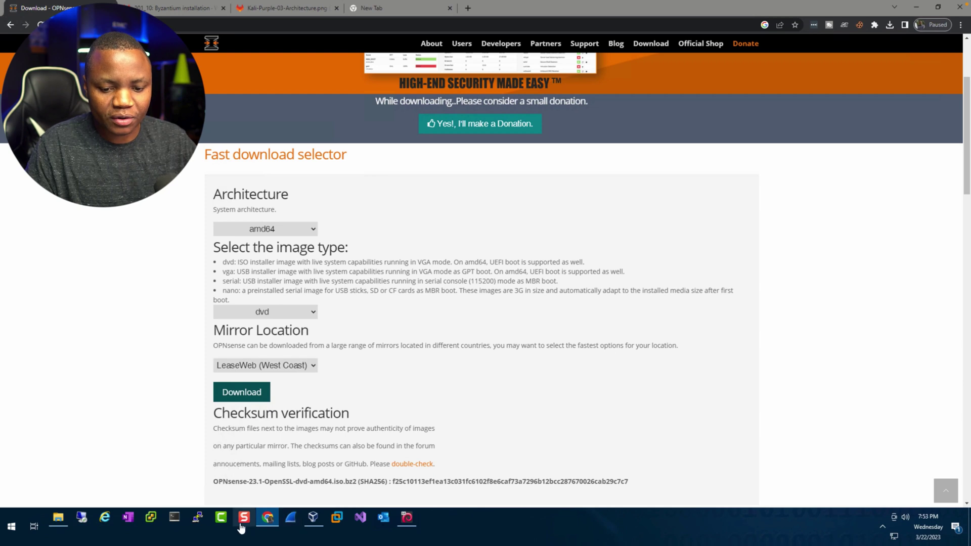
- In Downloads, confirm the extracted OPNsense-23.1-OpenSSL-dvd-amd64 ISO folder, then switch to VirtualBox Manager
click(58, 518)
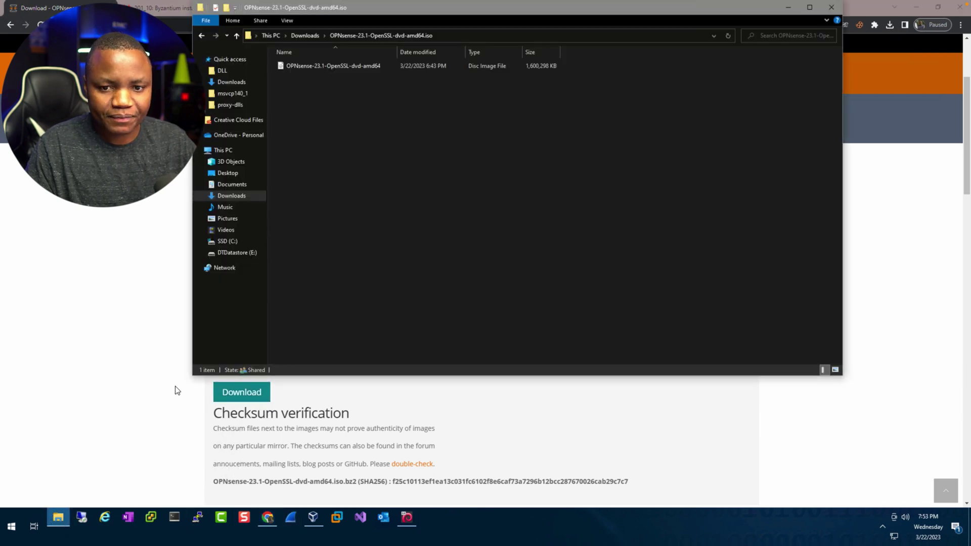
click(304, 36)
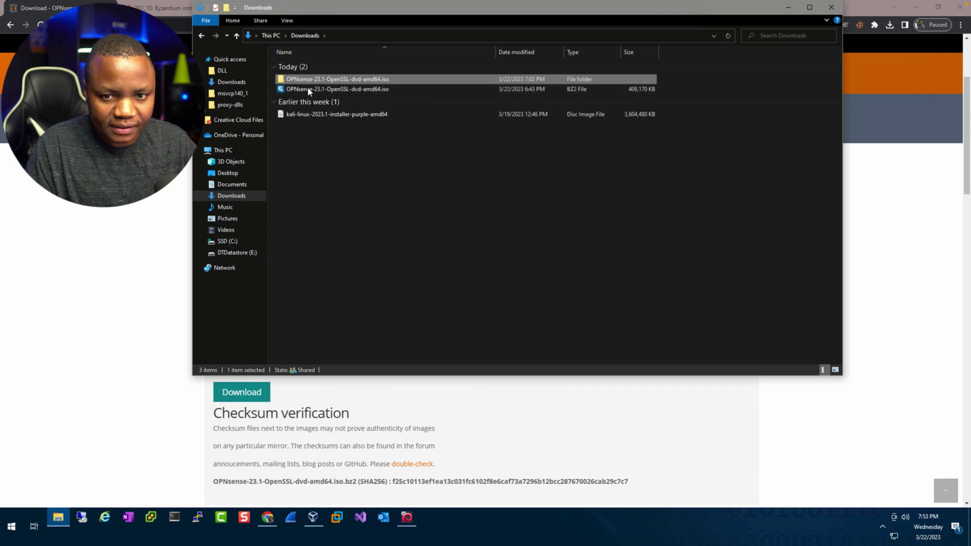
click(308, 90)
right_click(308, 90)
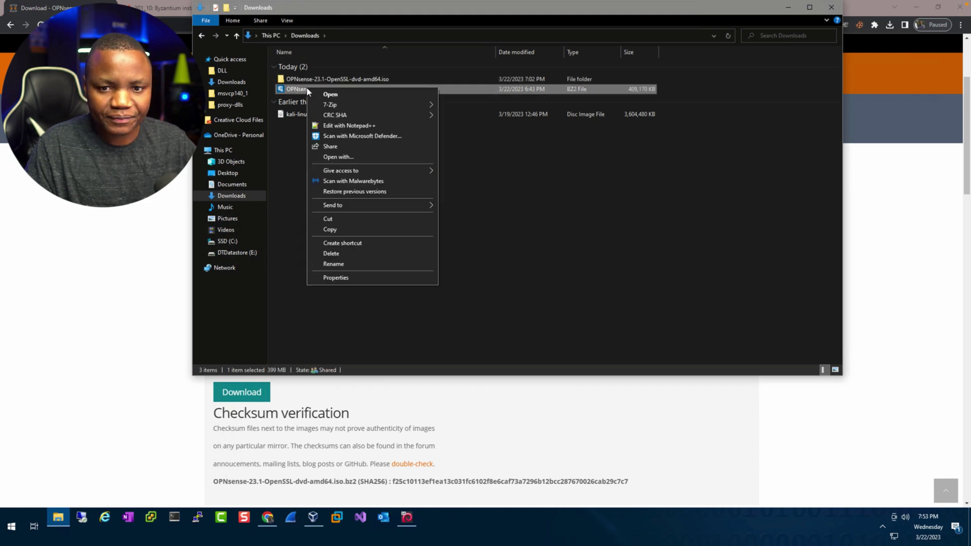
mouse_move(359, 107)
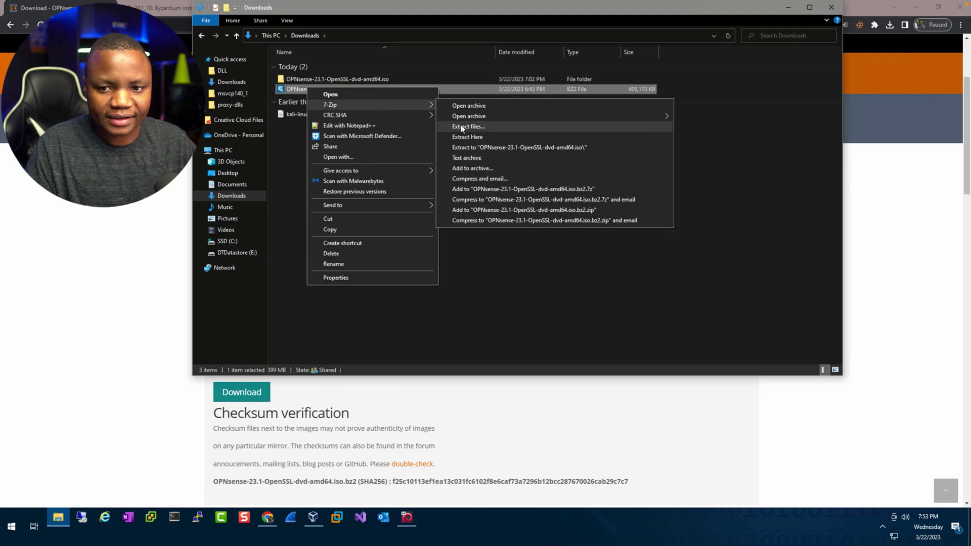
click(315, 77)
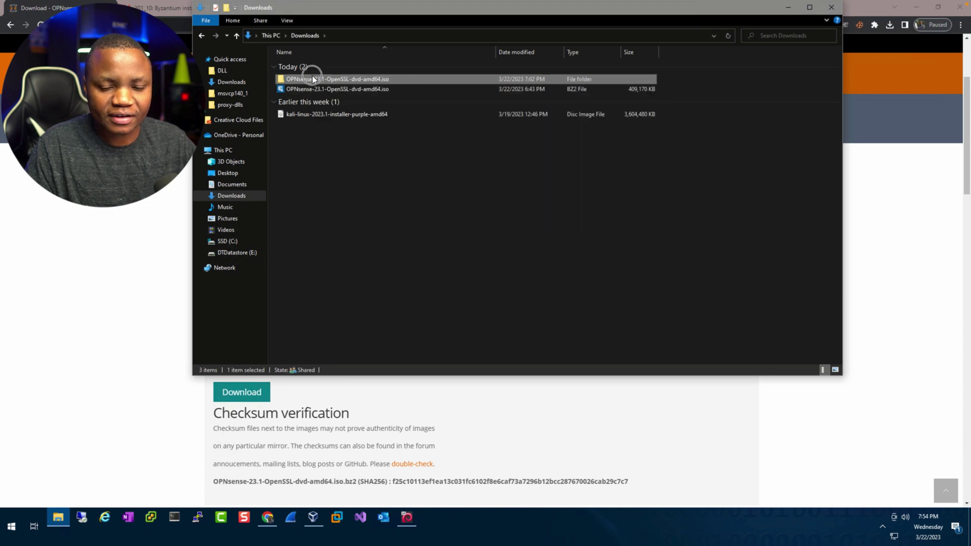
double_click(312, 76)
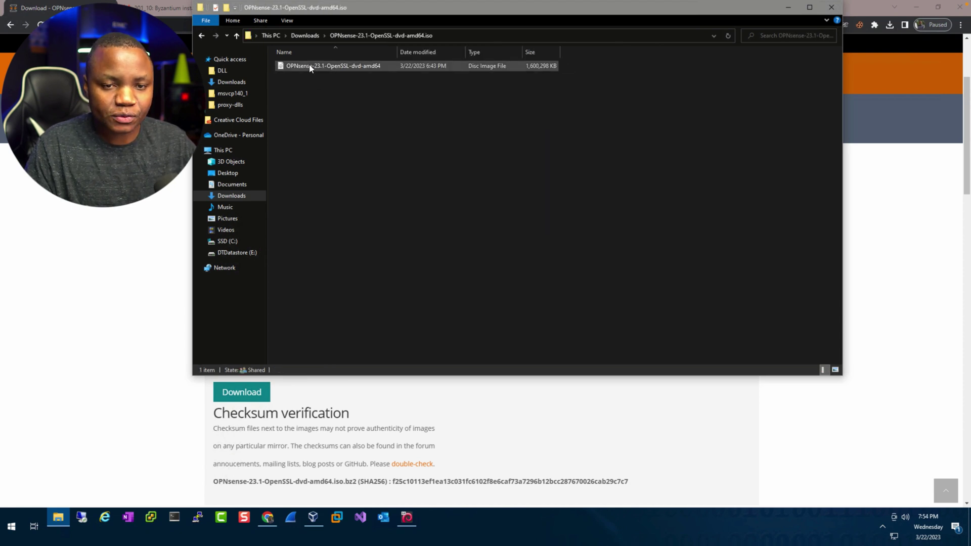
click(313, 517)
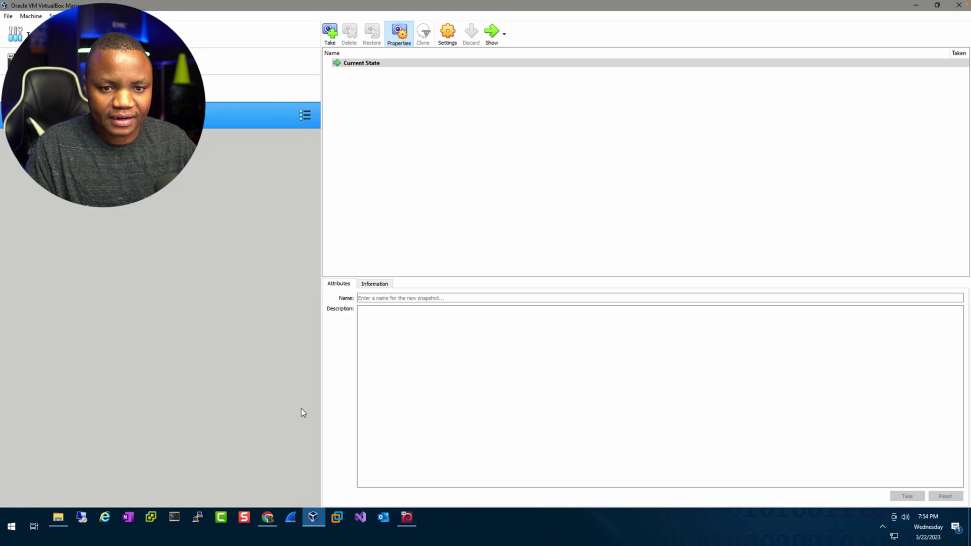
- Start a new VM named OPNsense-FW with type BSD and version FreeBSD (64-bit)
click(31, 15)
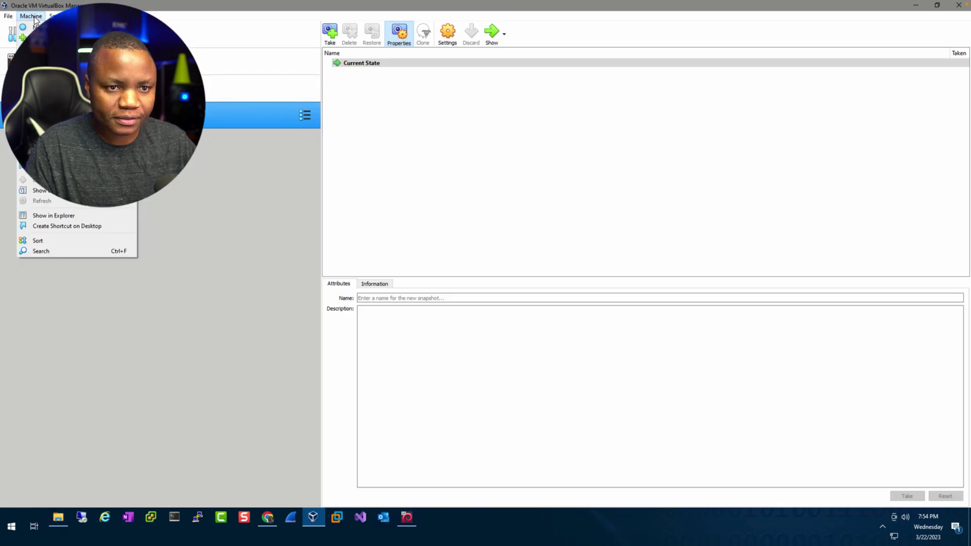
click(38, 27)
text(OPNsense)
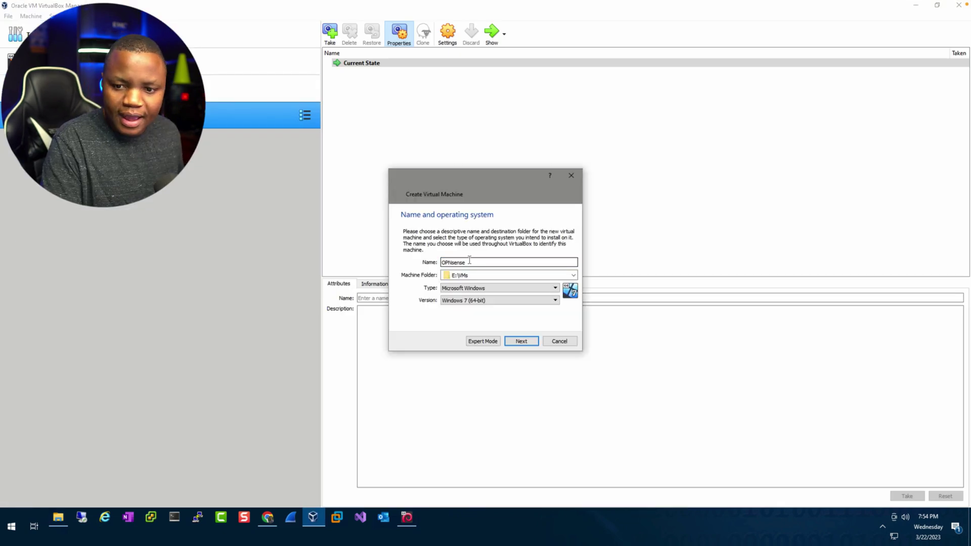
text(-FW)
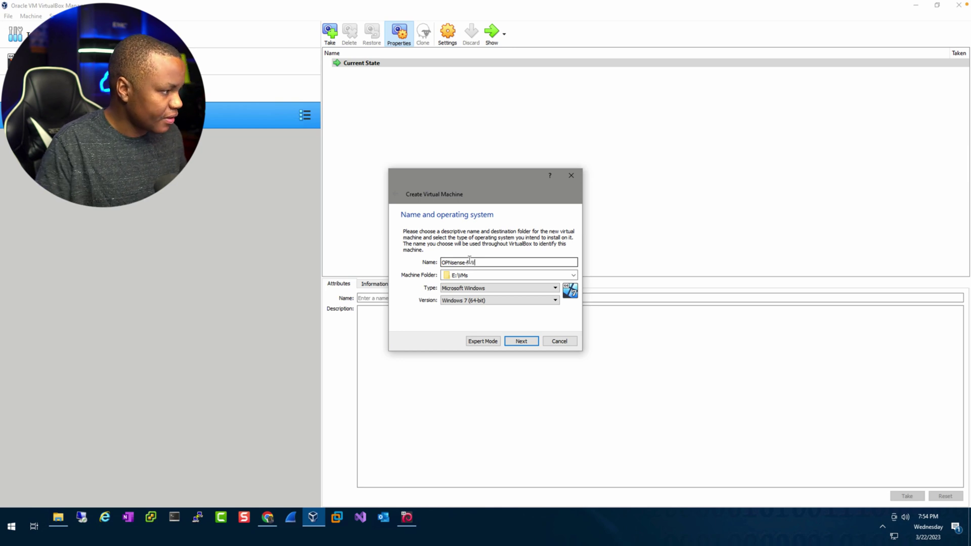
click(555, 288)
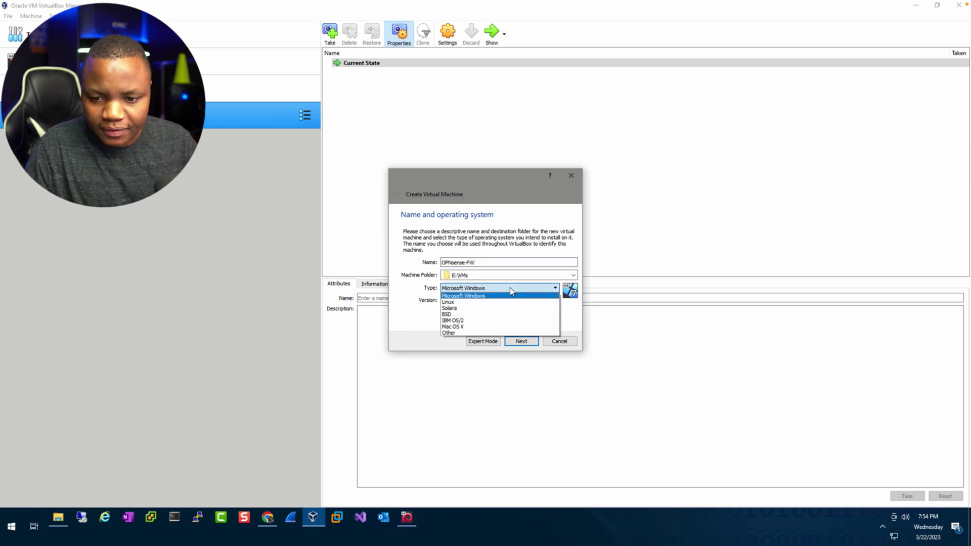
click(458, 314)
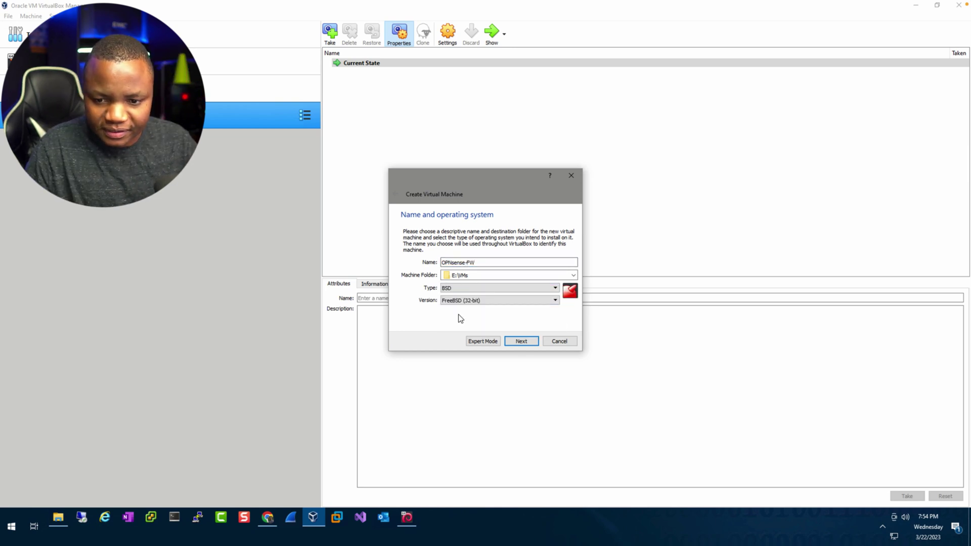
click(470, 304)
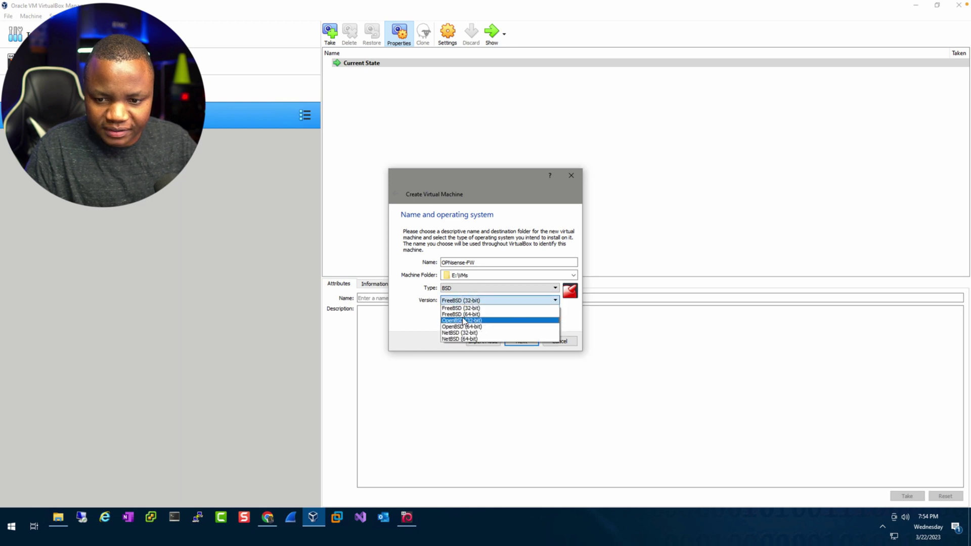
click(464, 316)
click(506, 342)
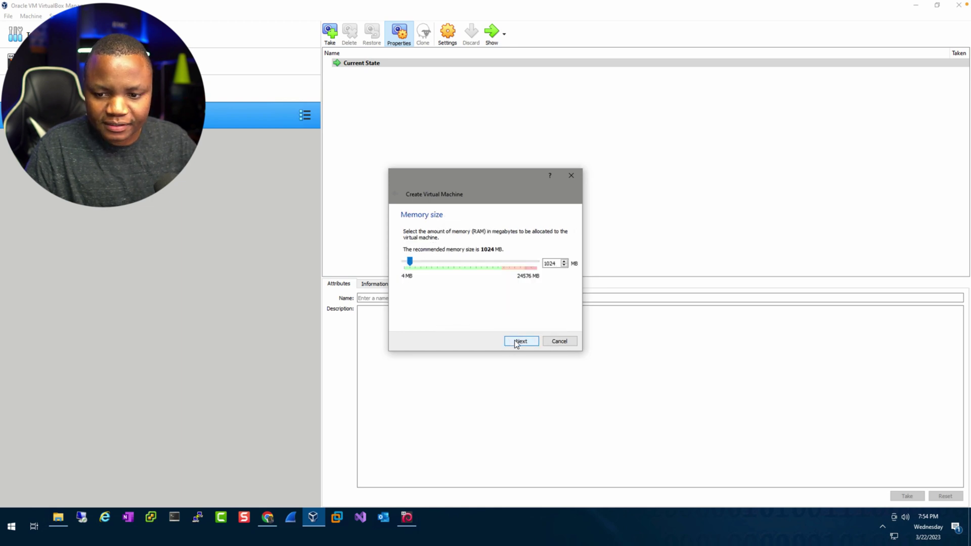
- Give it 4096 MB RAM and a new dynamically allocated 40 GB VDI disk
click(442, 261)
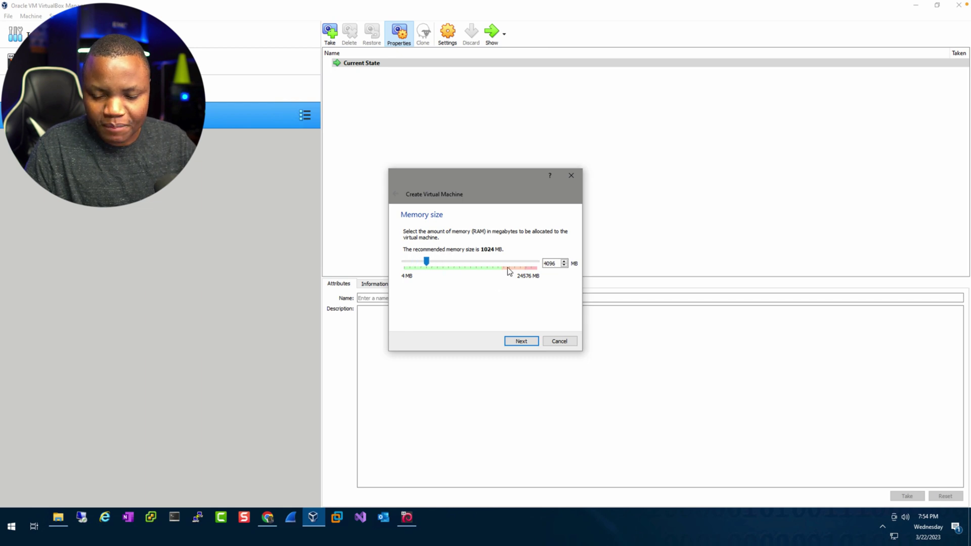
click(521, 341)
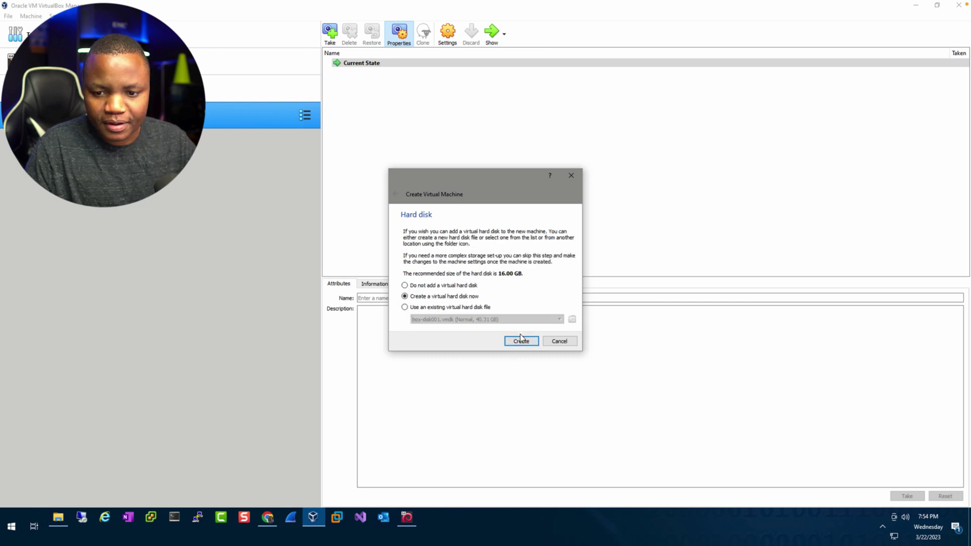
click(521, 341)
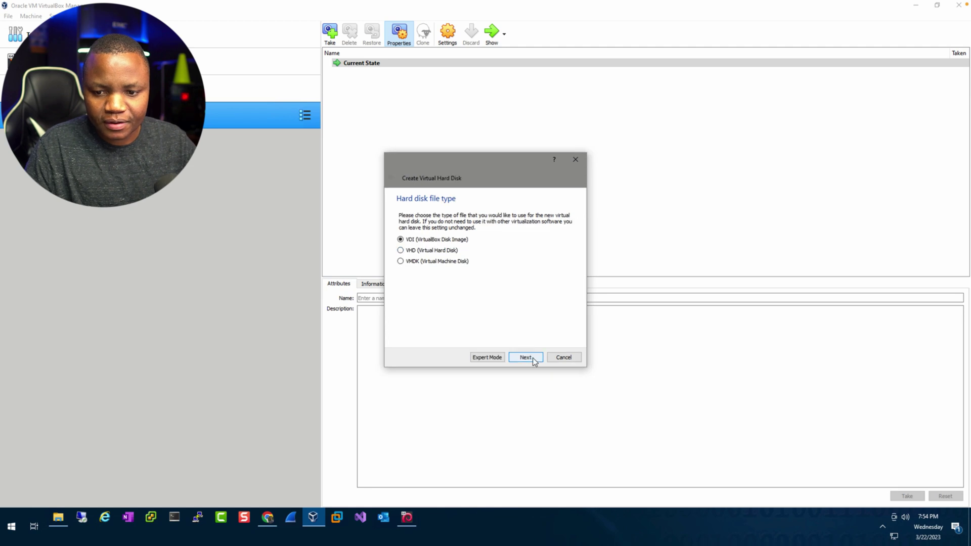
click(531, 358)
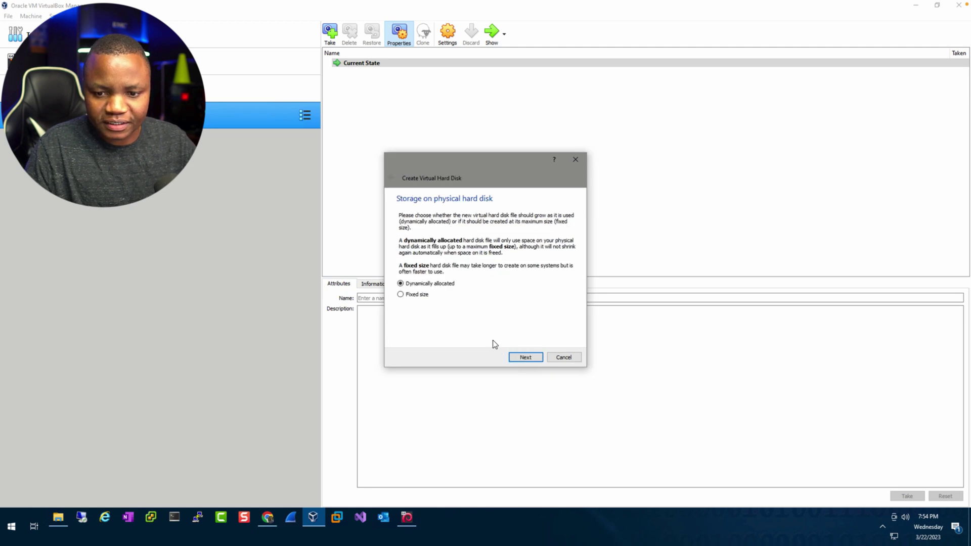
click(530, 357)
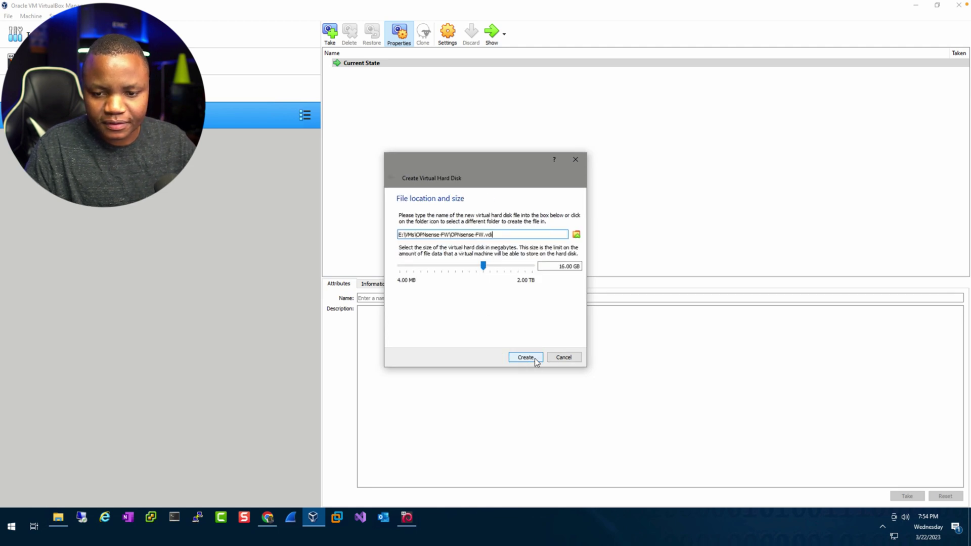
click(565, 266)
key(BackSpace)
key(BackSpace)
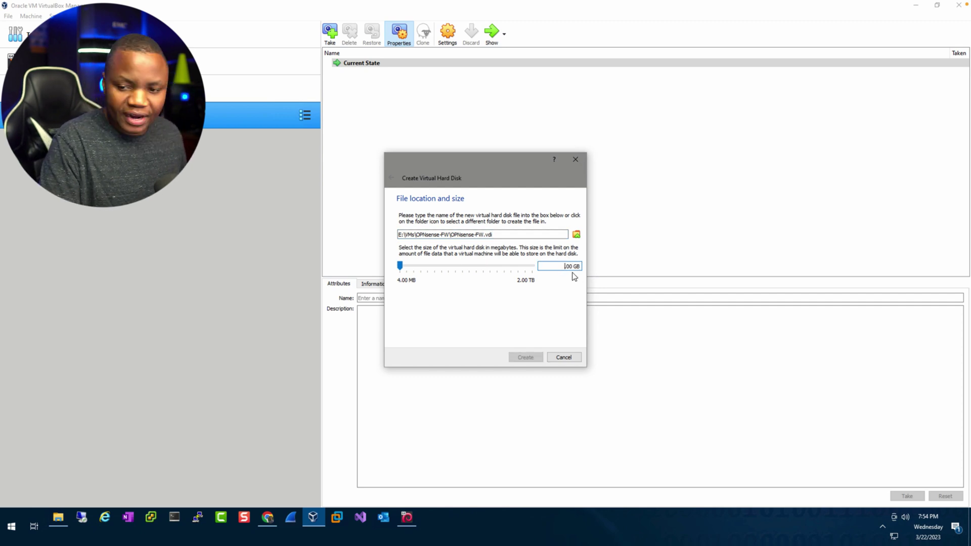
text(1)
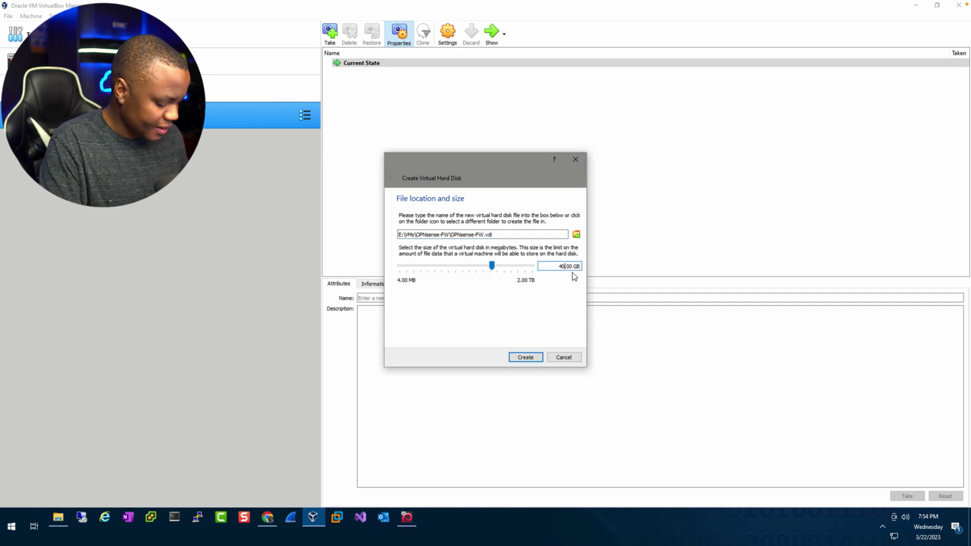
key(Return)
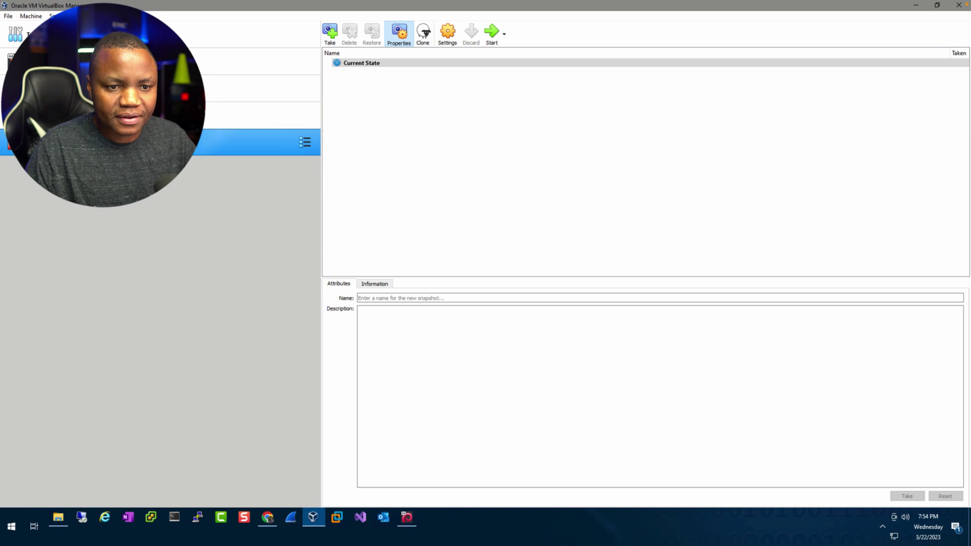
- In OPNsense-FW's Settings, set System > Processor to 2 CPUs and Display video memory to 48 MB
right_click(76, 147)
key(Escape)
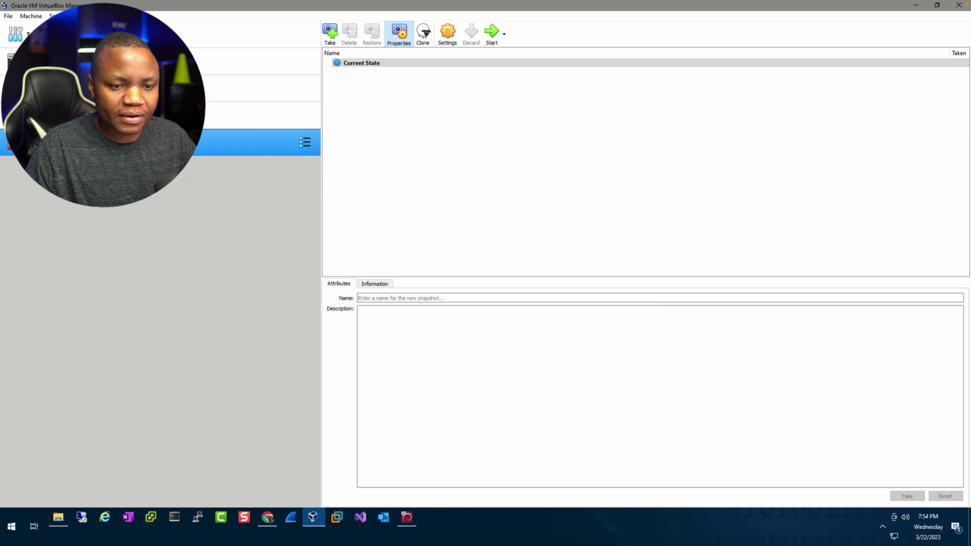
key(ctrl+s)
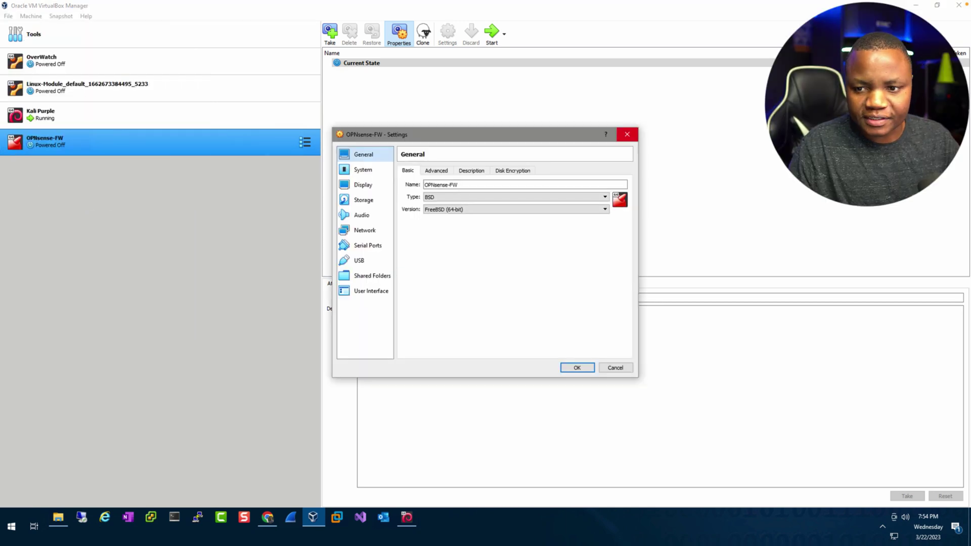
click(627, 134)
right_click(57, 138)
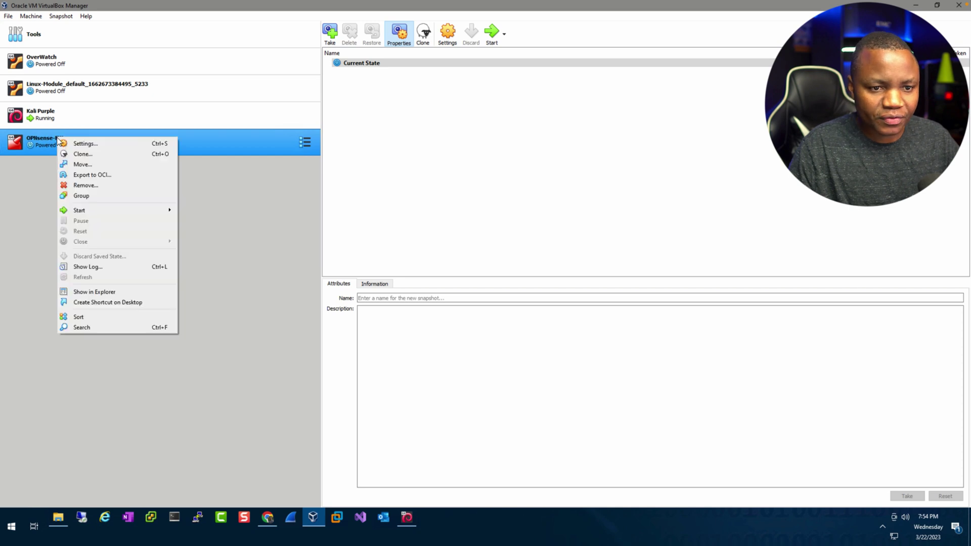
click(84, 144)
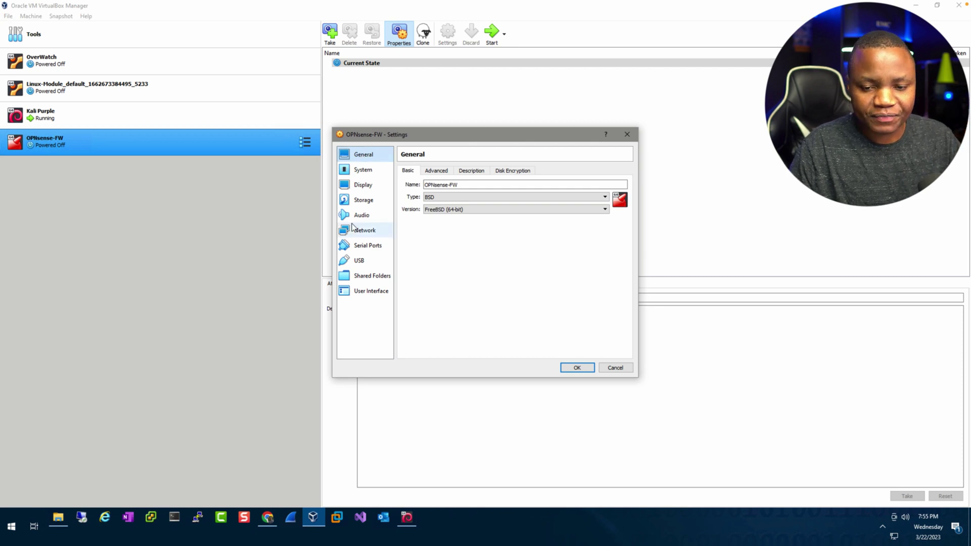
click(360, 175)
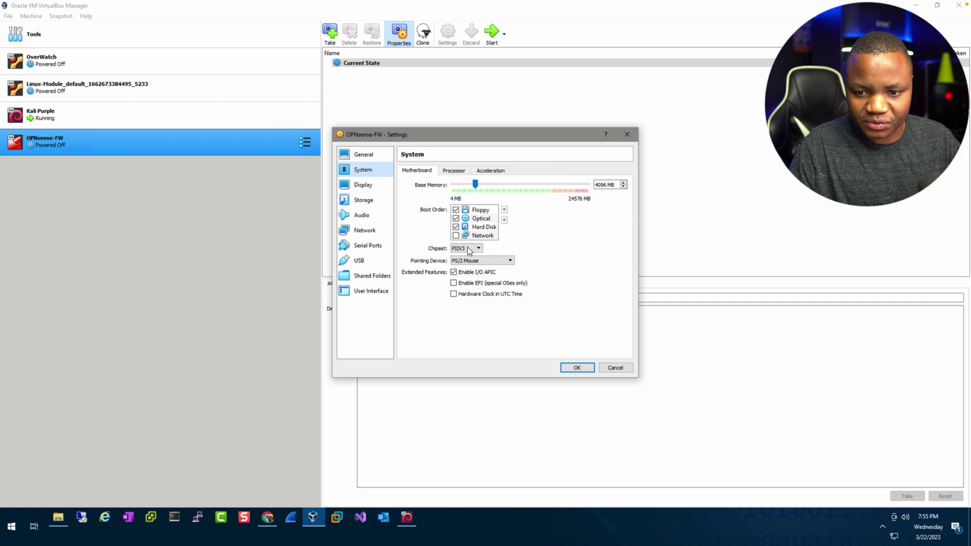
click(455, 221)
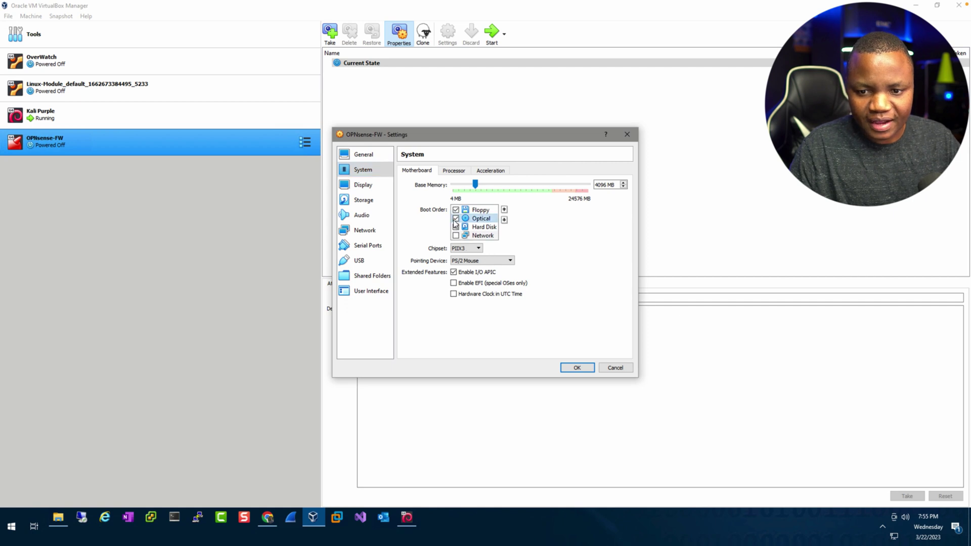
click(447, 174)
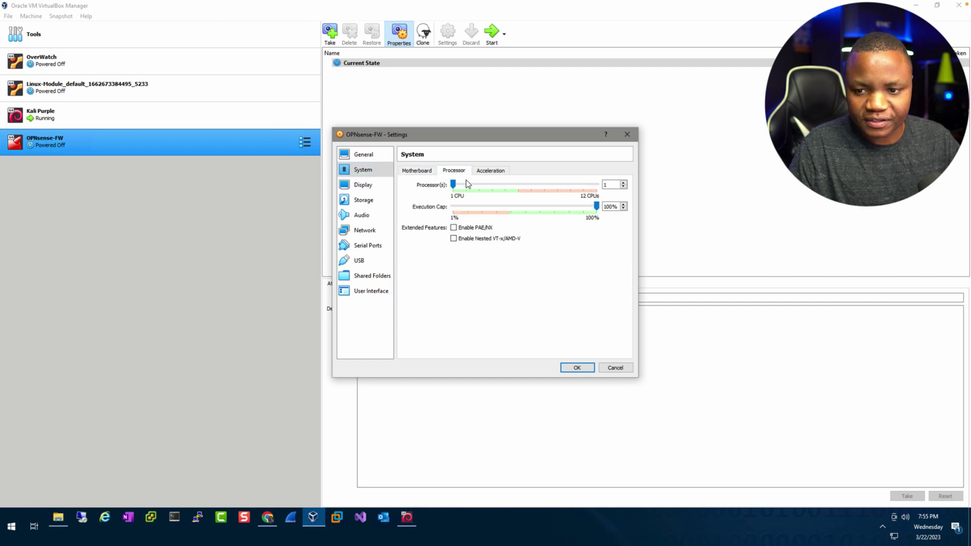
click(624, 183)
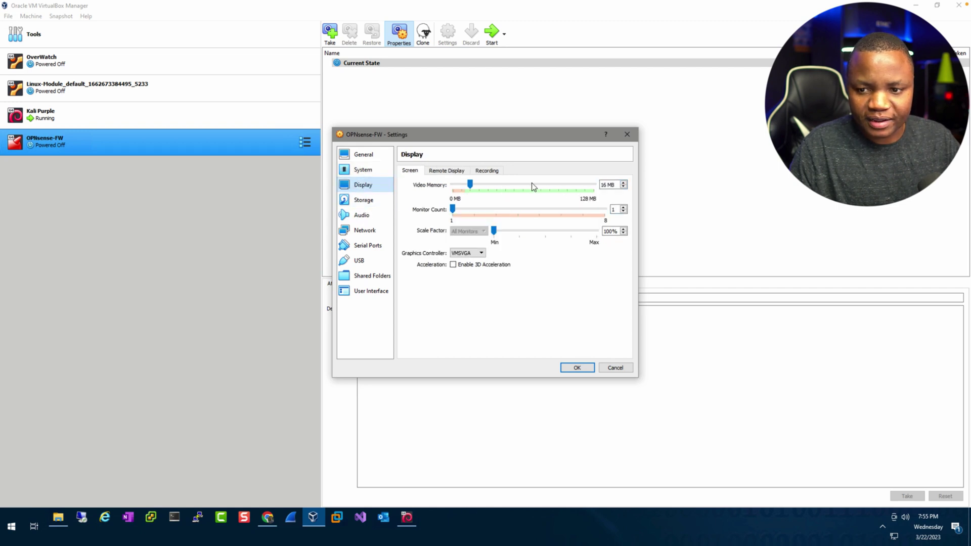
drag(532, 187, 524, 187)
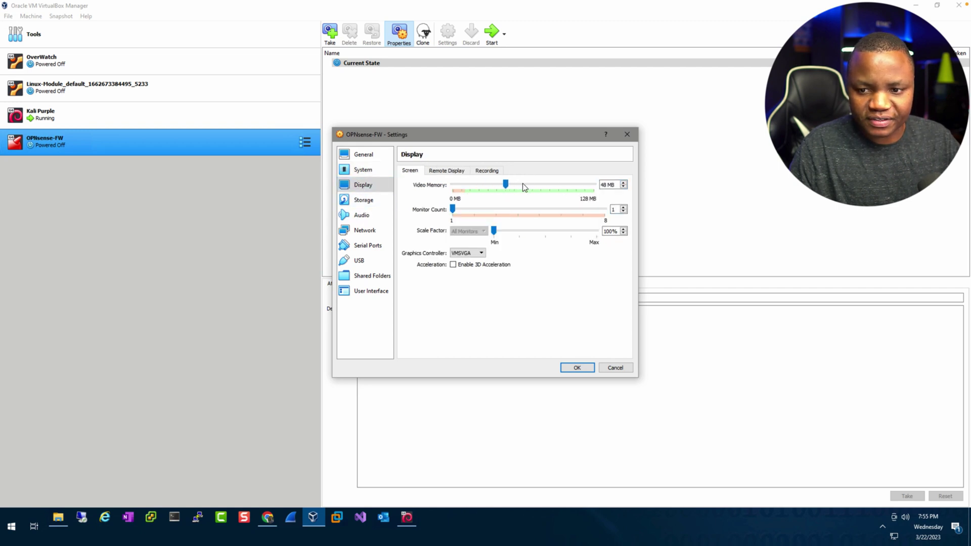
click(361, 202)
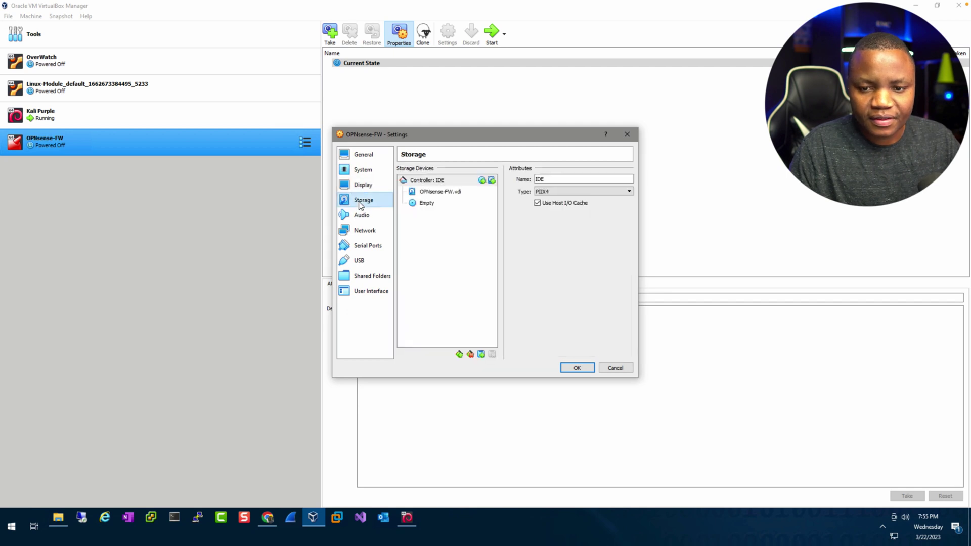
- Load OPNsense-23.1-OpenSSL-dvd-amd64.iso into the empty optical drive with Live CD/DVD ticked
click(437, 194)
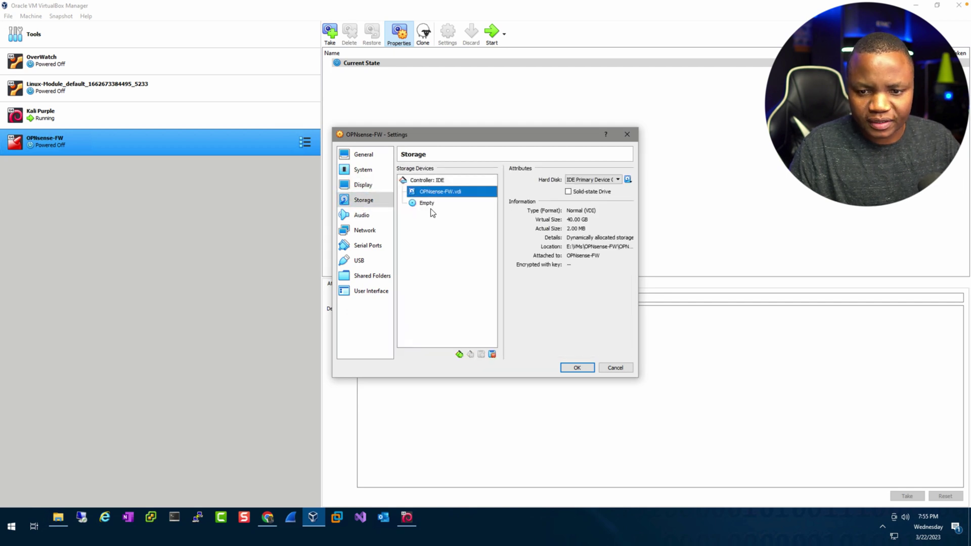
click(426, 205)
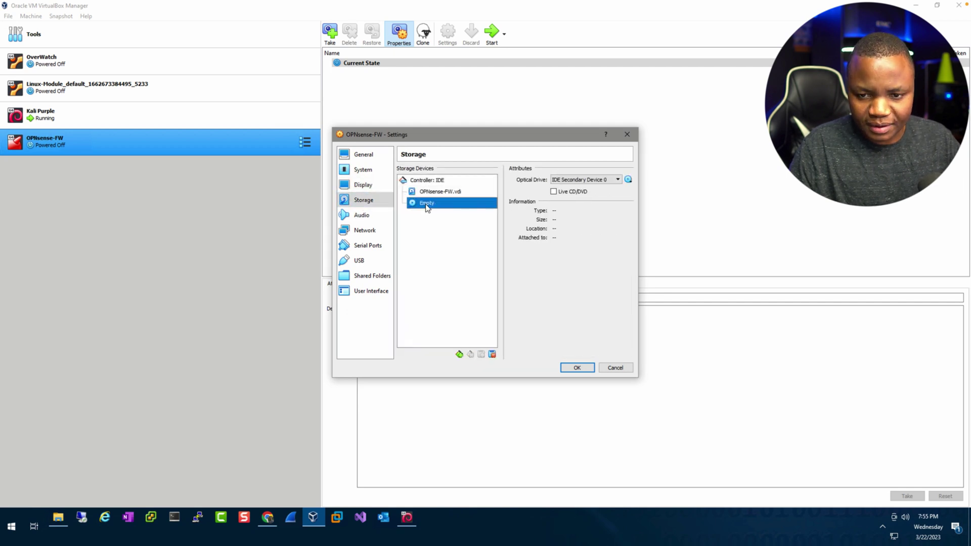
click(554, 192)
click(632, 182)
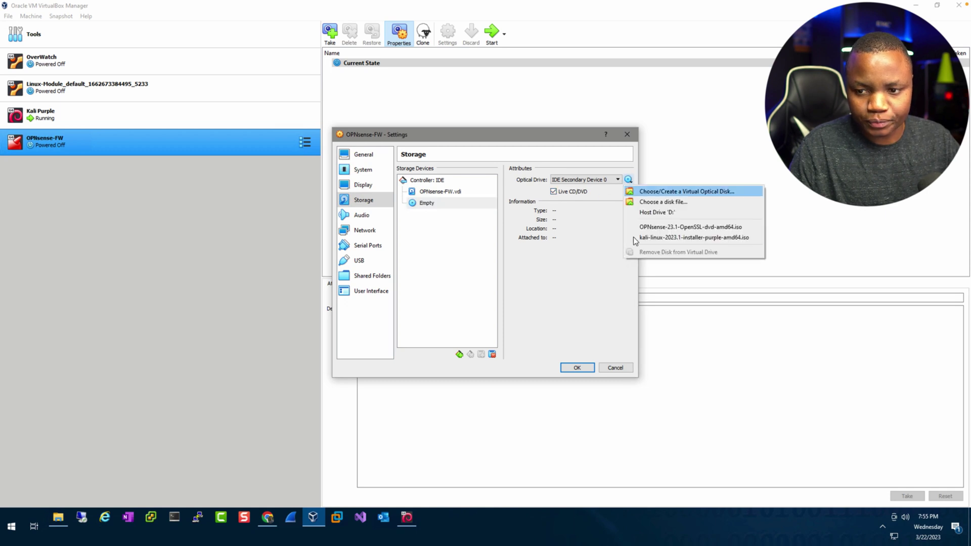
click(652, 203)
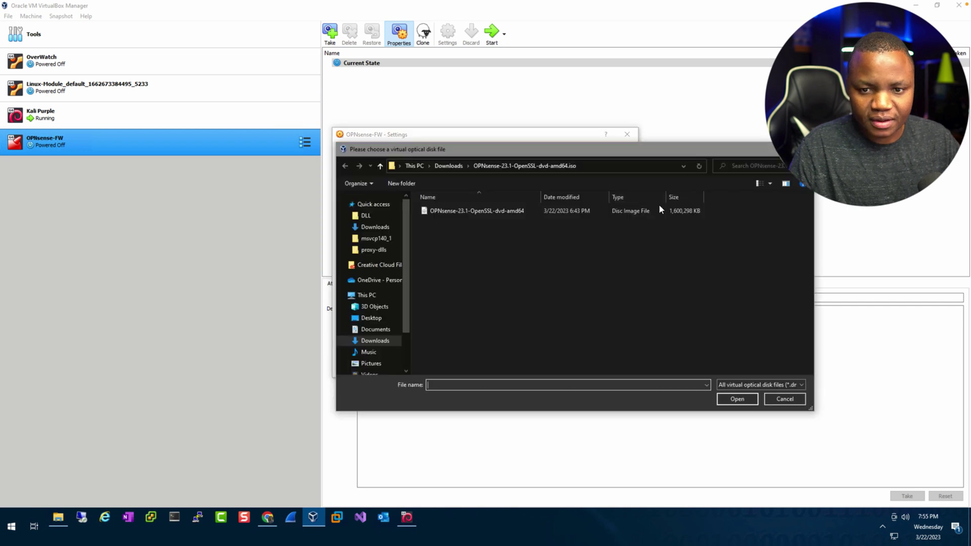
click(465, 210)
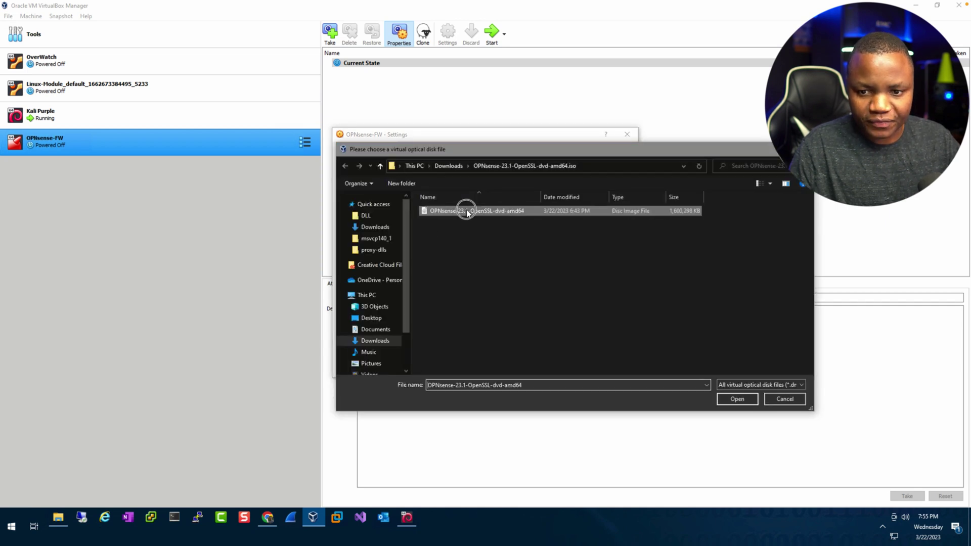
click(742, 399)
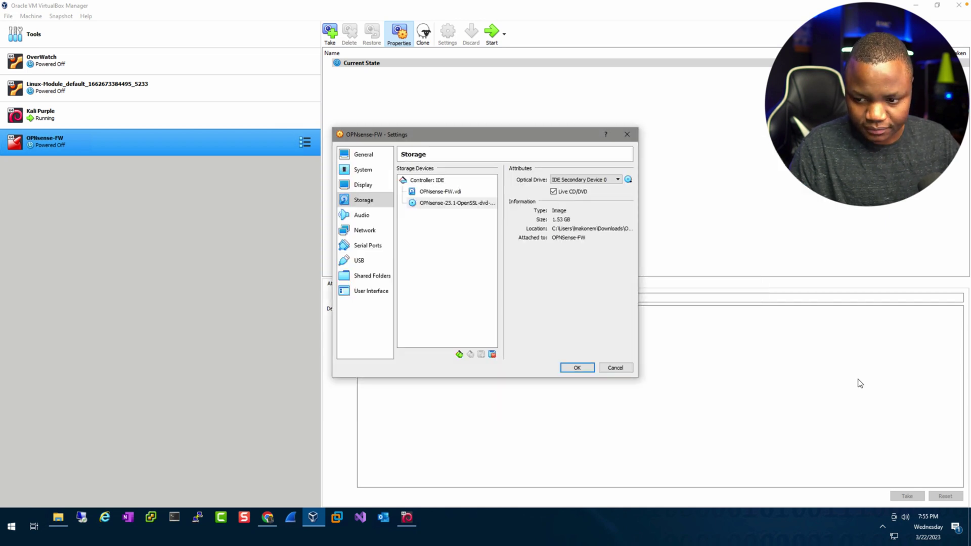
- Review Adapter 1's advanced network options and its MAC address
click(361, 234)
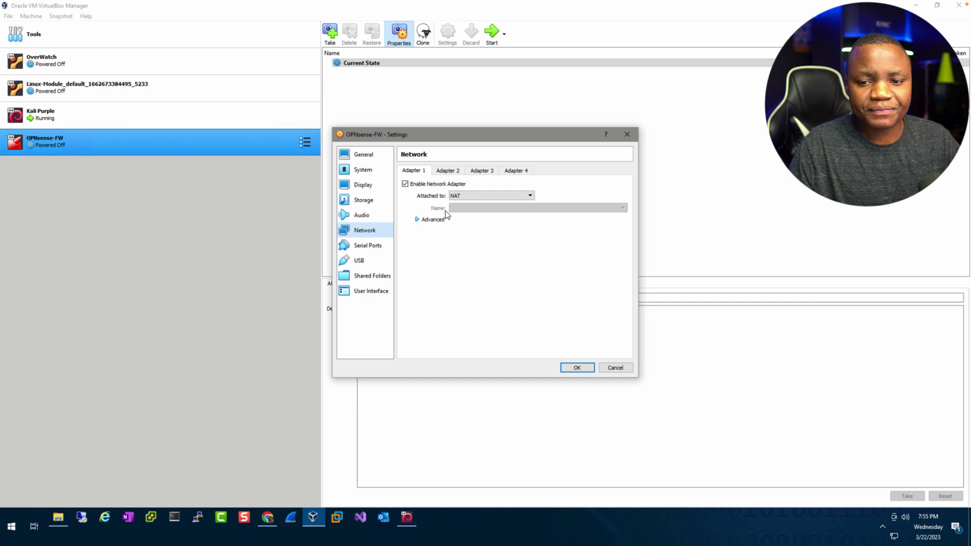
click(417, 219)
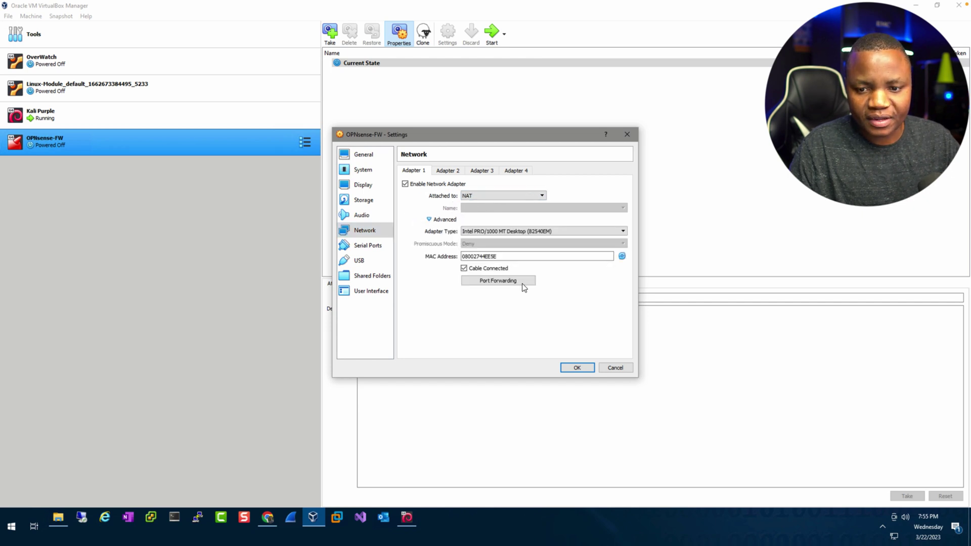
drag(473, 256, 516, 256)
click(515, 256)
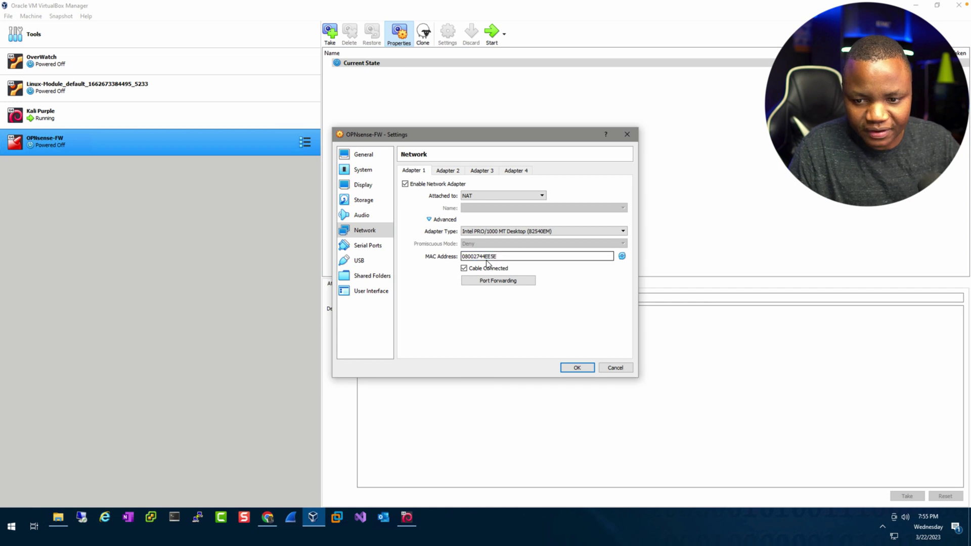
drag(506, 256, 461, 256)
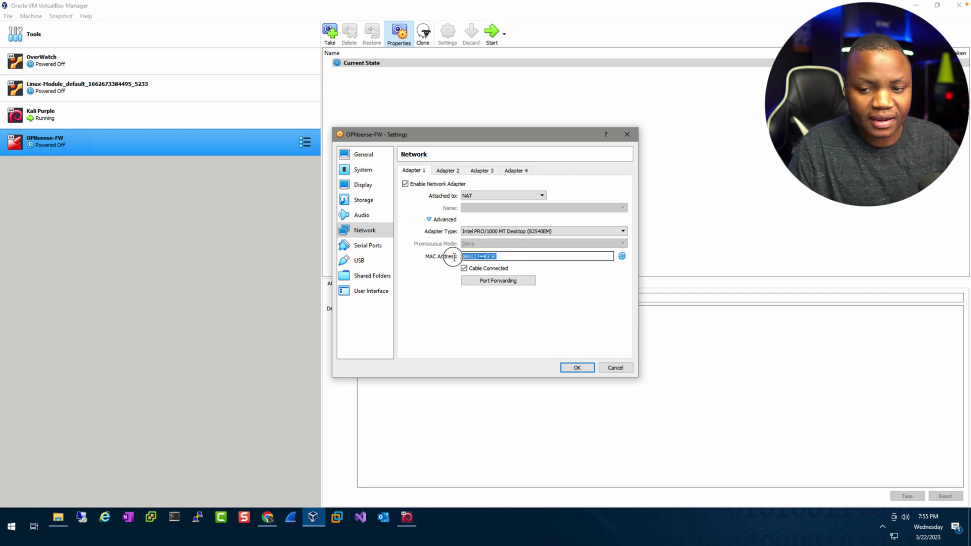
- Enable Adapter 2 attached to Internal Network intnet and save the settings
click(447, 170)
click(405, 184)
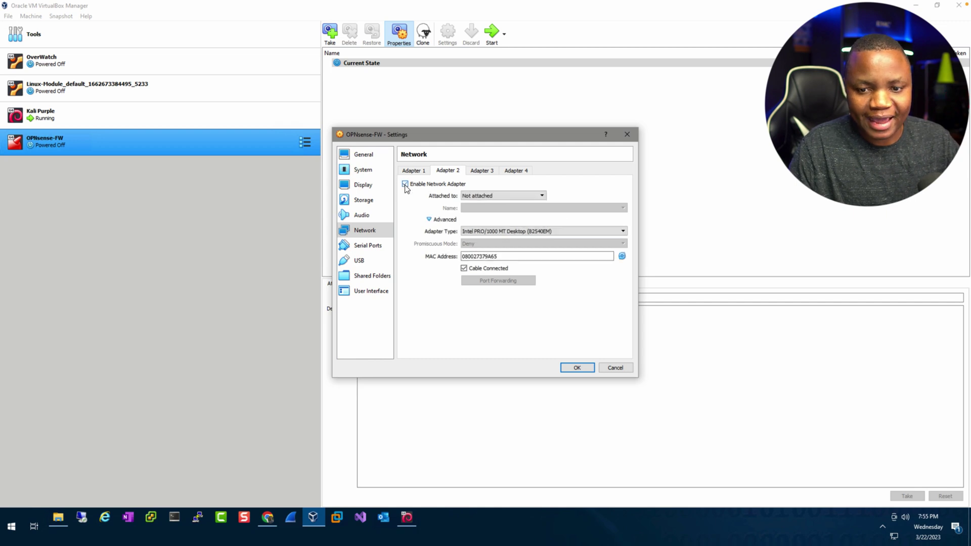
click(520, 196)
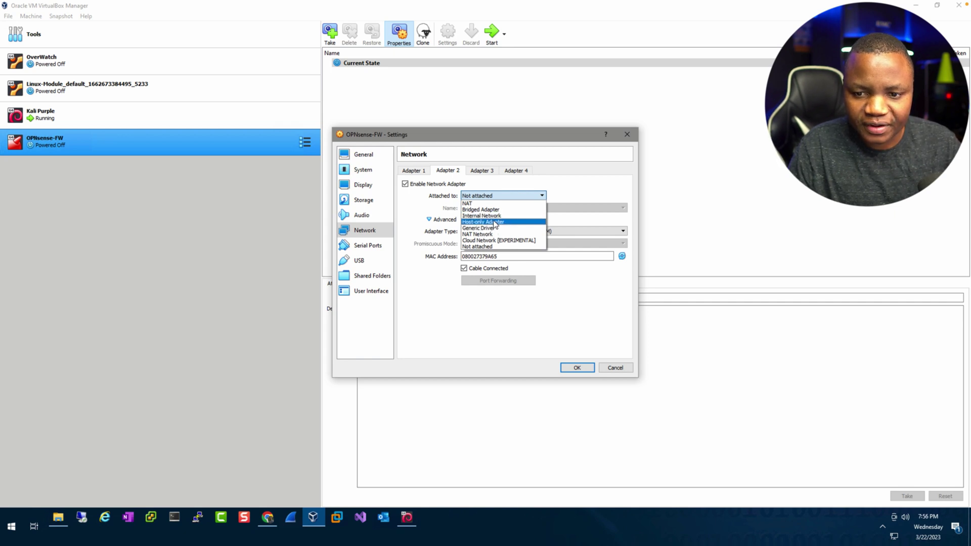
click(493, 218)
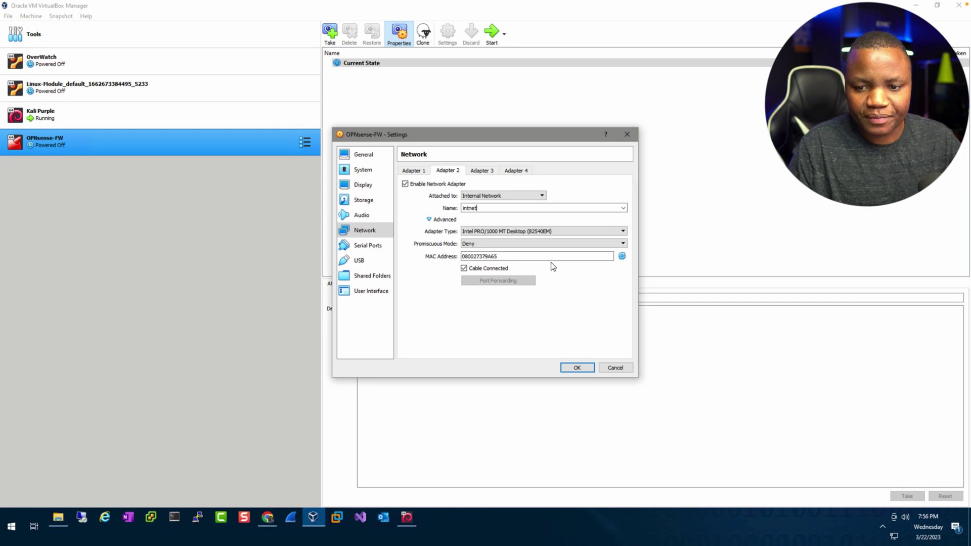
click(577, 367)
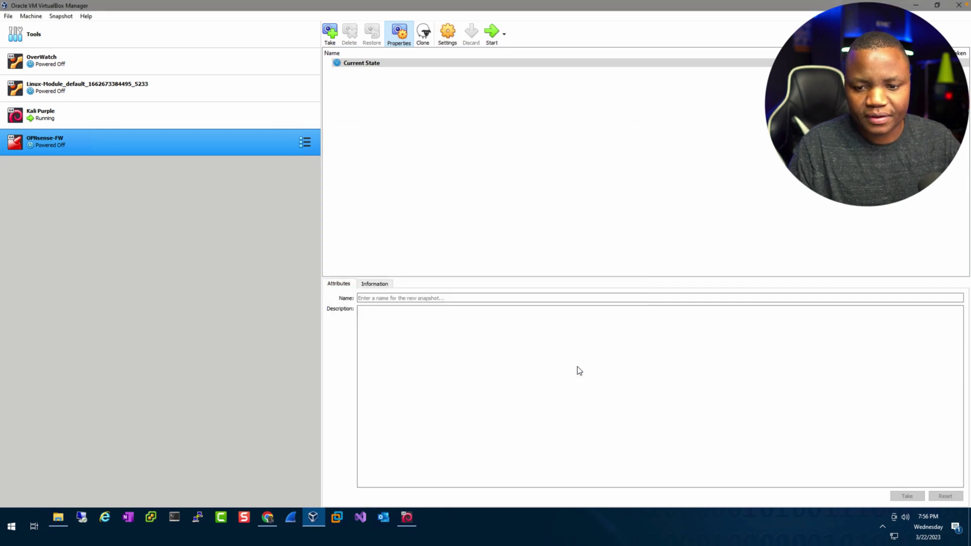
- Boot the OPNsense-FW machine with a Normal Start
right_click(95, 145)
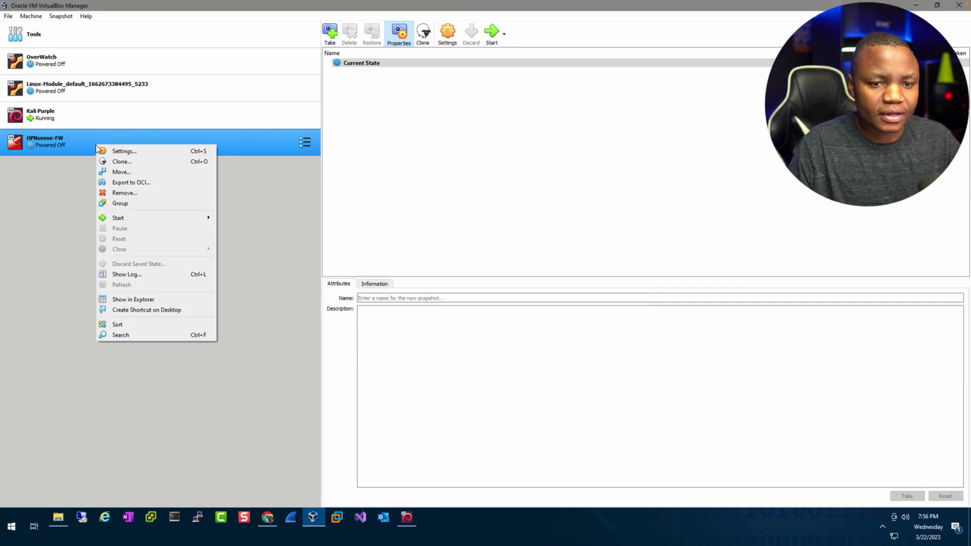
mouse_move(187, 217)
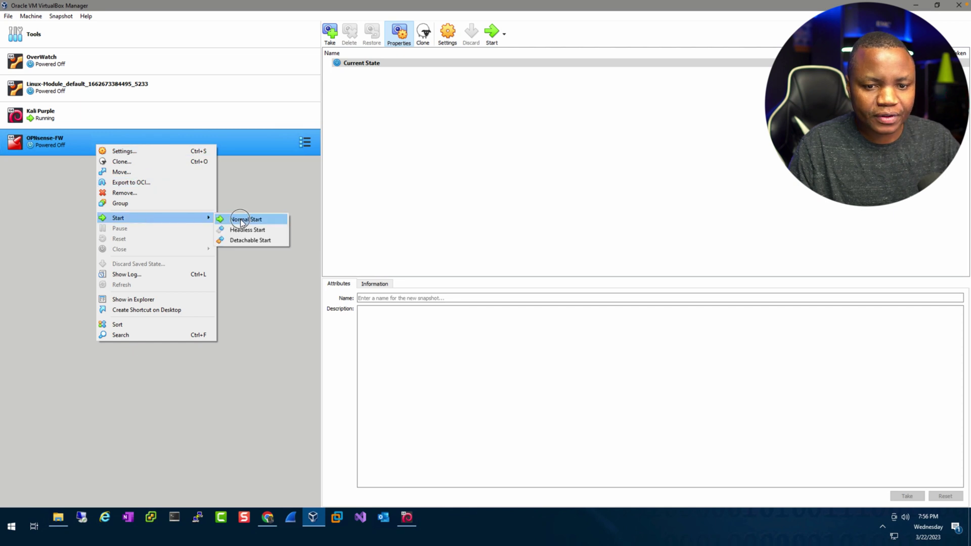
click(241, 219)
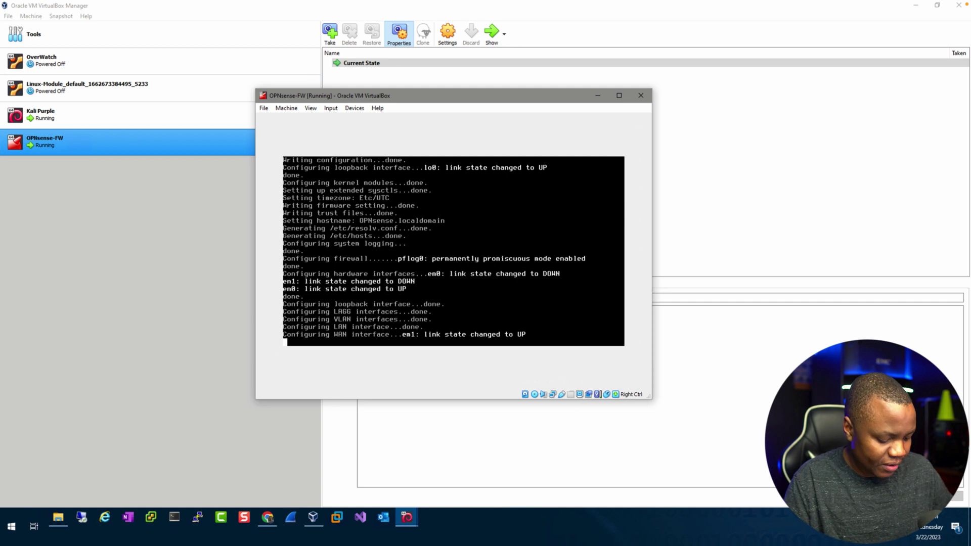
- Change Adapter 1 from NAT to Bridged Adapter on the Realtek PCIe GbE controller and save
click(85, 143)
right_click(86, 145)
key(Escape)
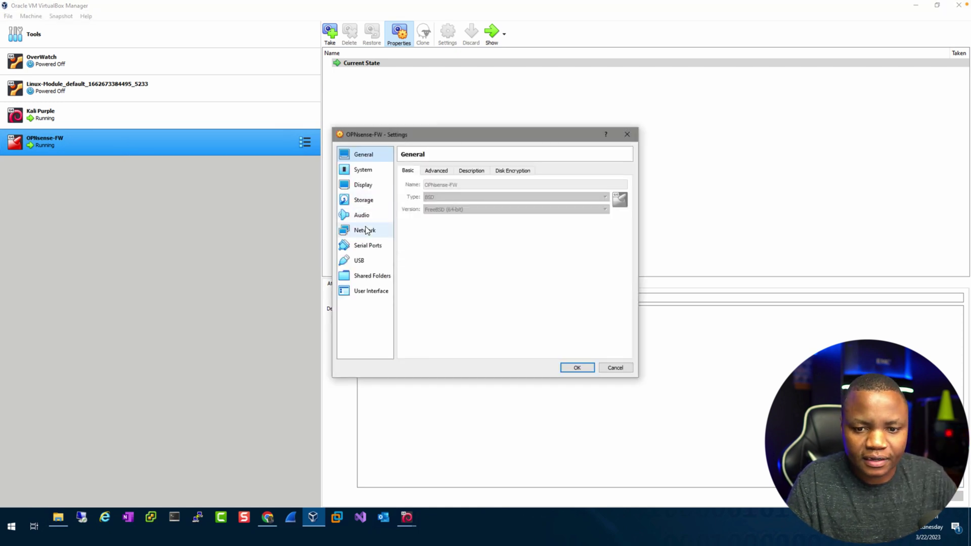
click(366, 231)
click(495, 195)
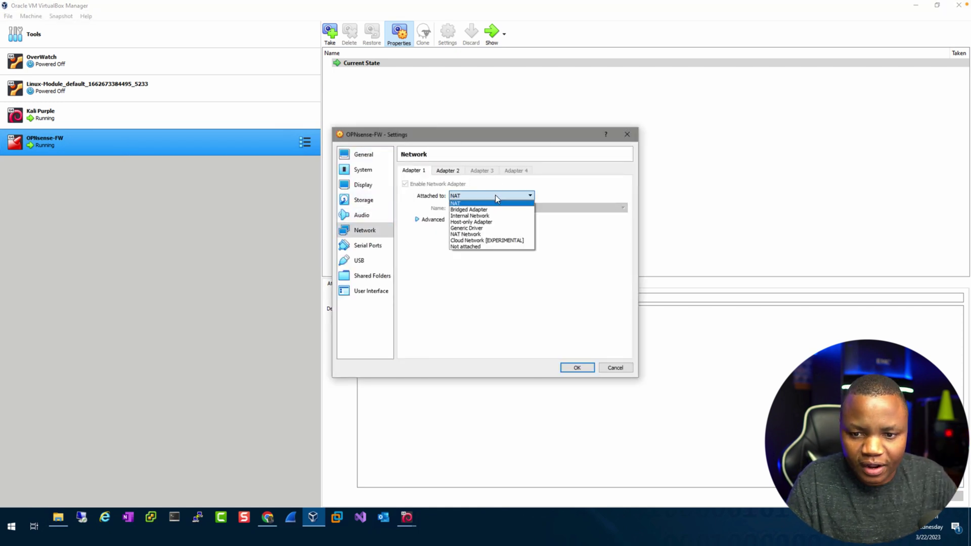
click(481, 212)
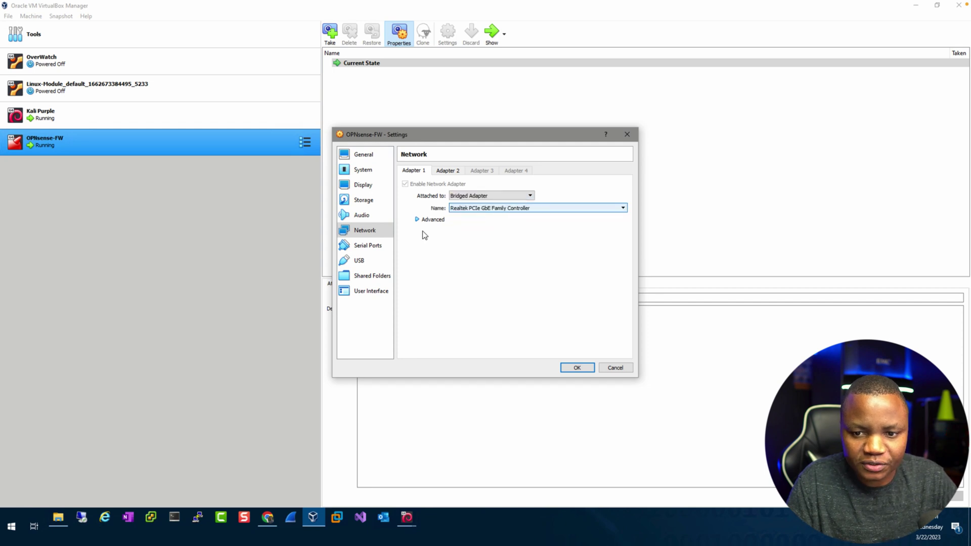
click(578, 369)
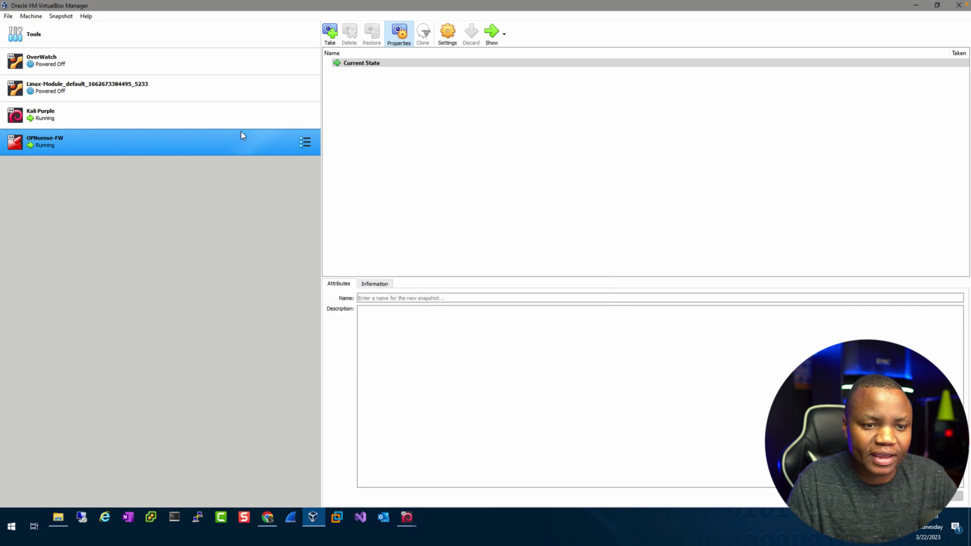
click(407, 517)
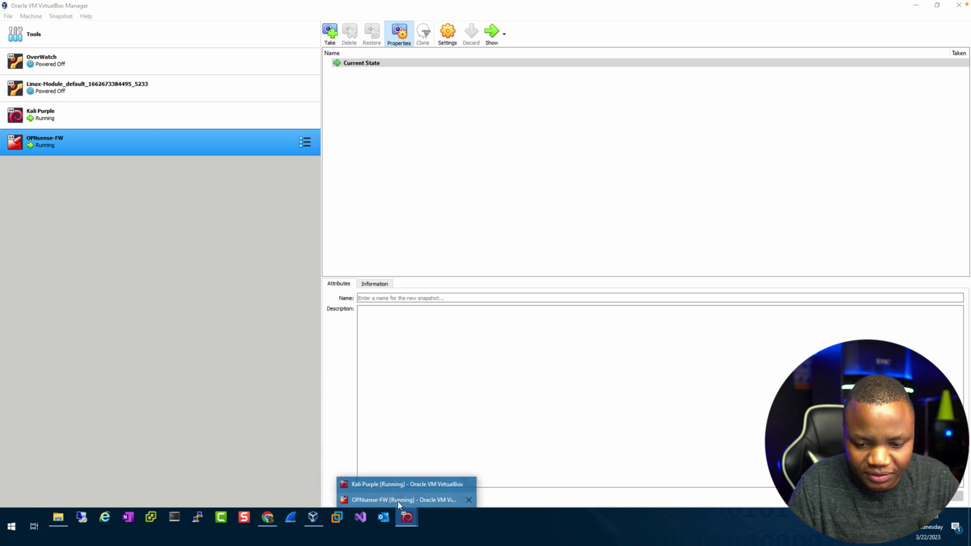
- Log into the OPNsense console as 'installer' and keep the default US keymap
click(384, 500)
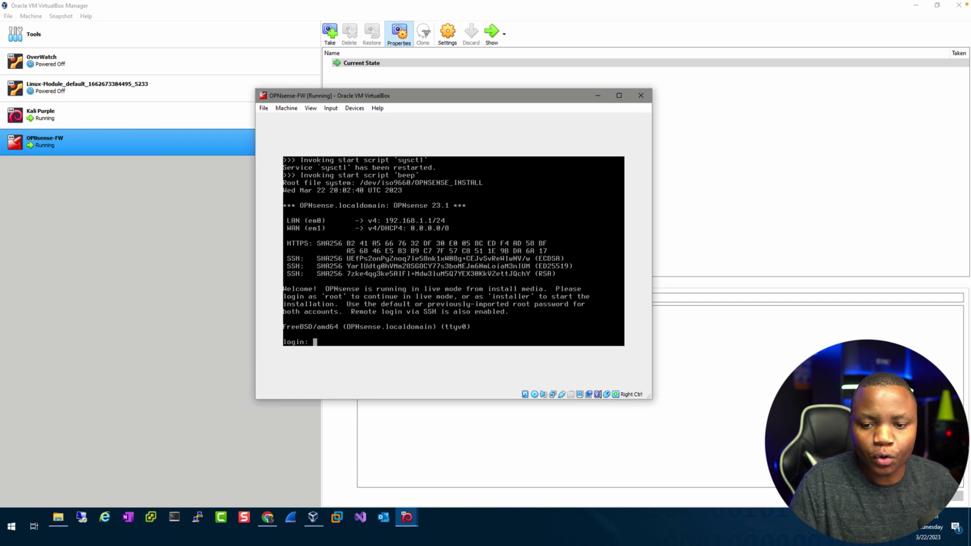
text(installer)
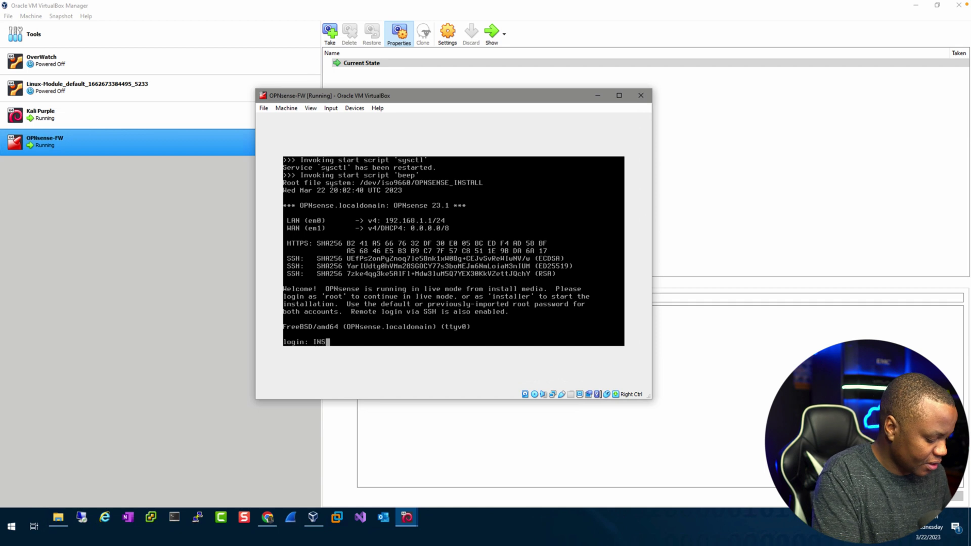
key(Return)
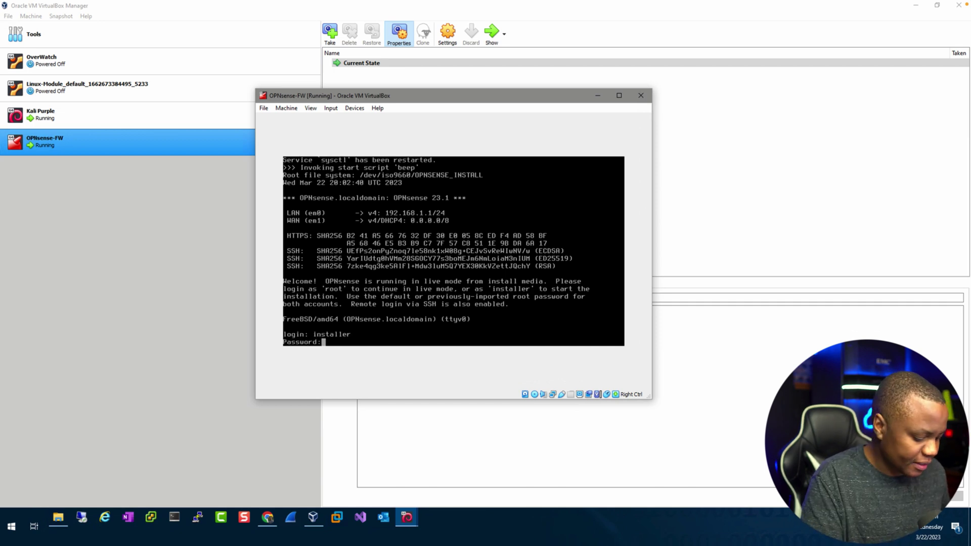
key(Return)
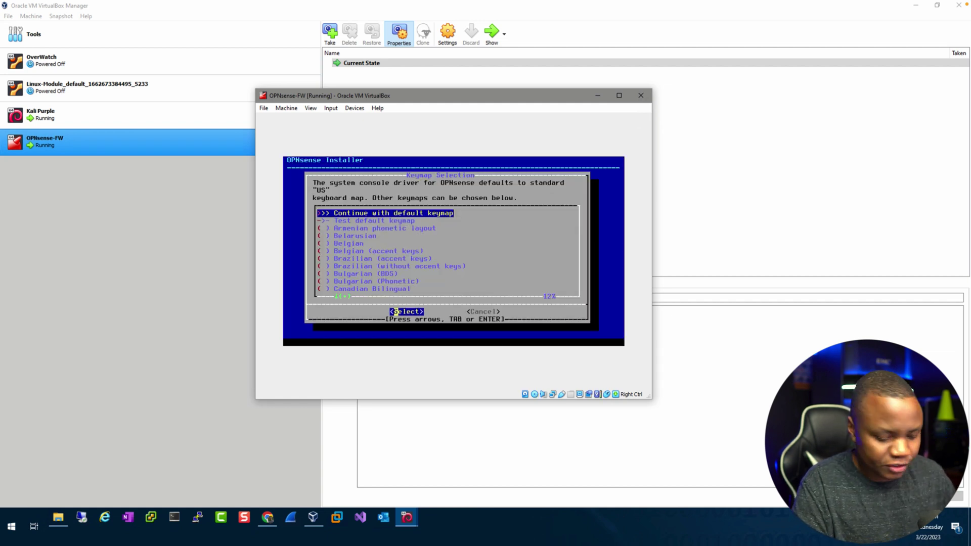
key(Return)
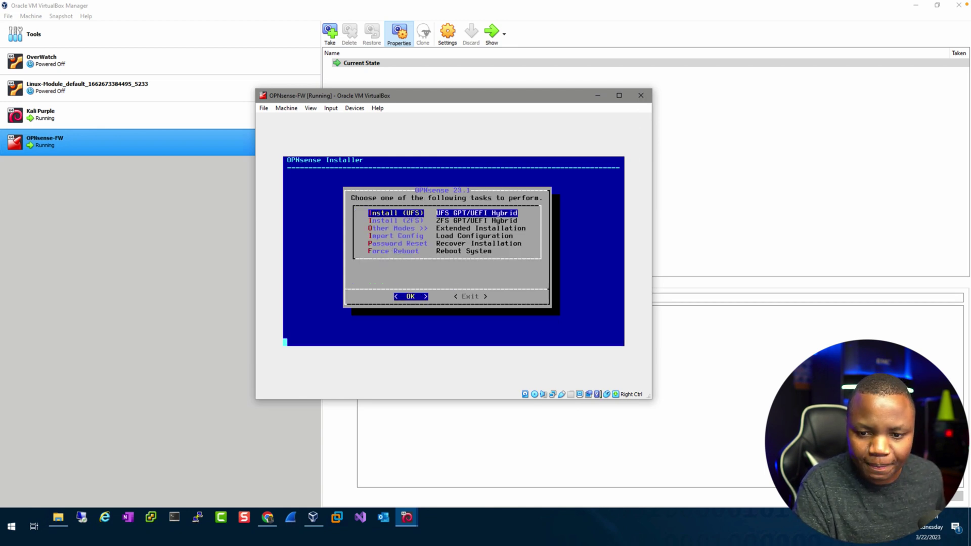
- Start an Install (UFS) onto the 40GB ada0 disk and confirm wiping it
key(Return)
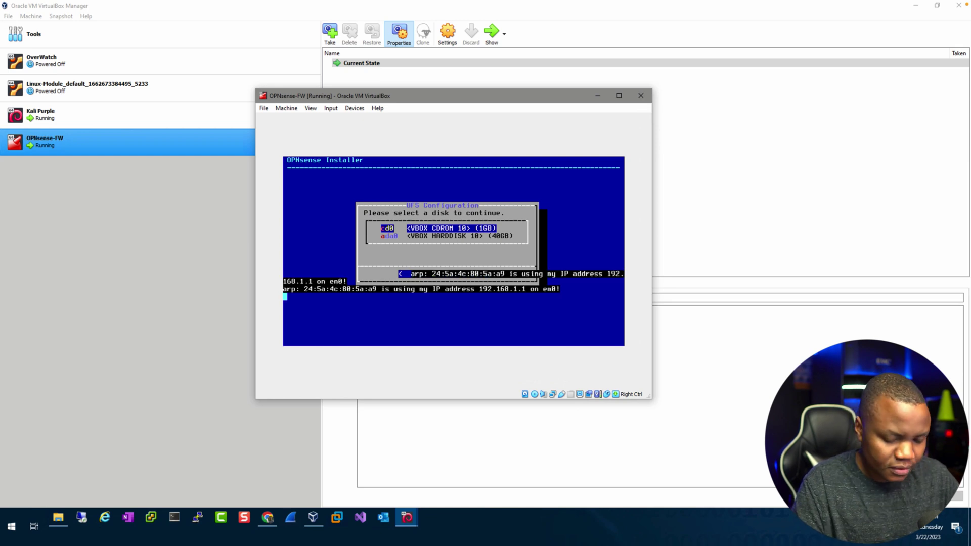
key(Down)
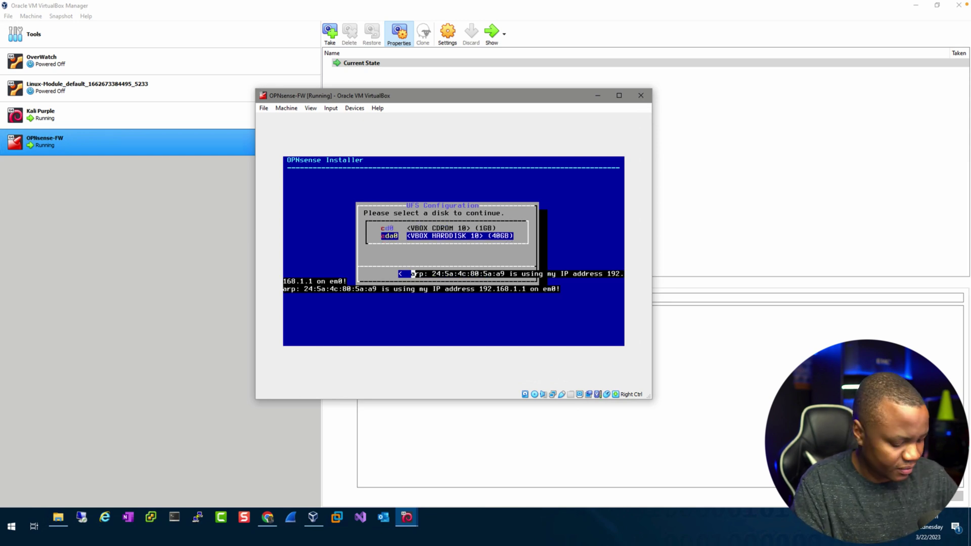
key(Return)
key(Return)
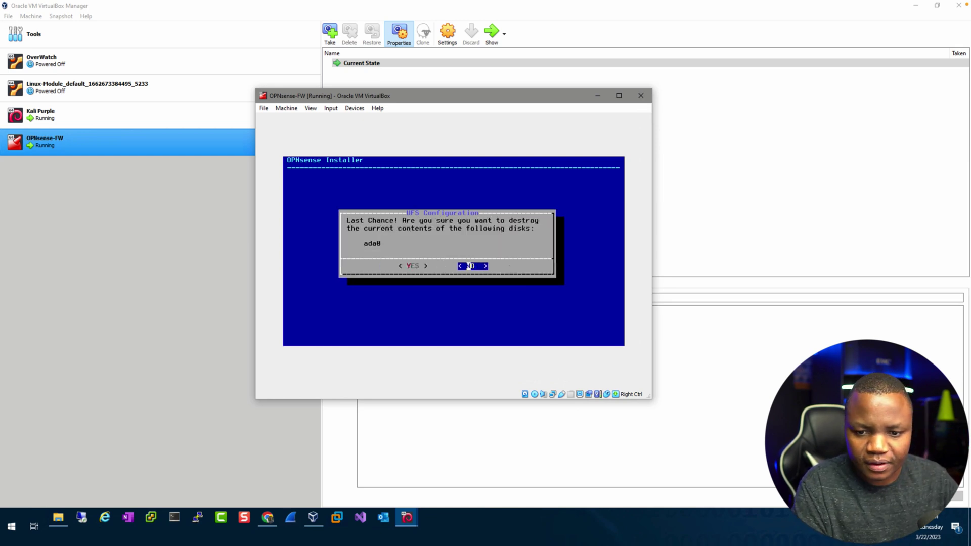
key(Left)
key(Return)
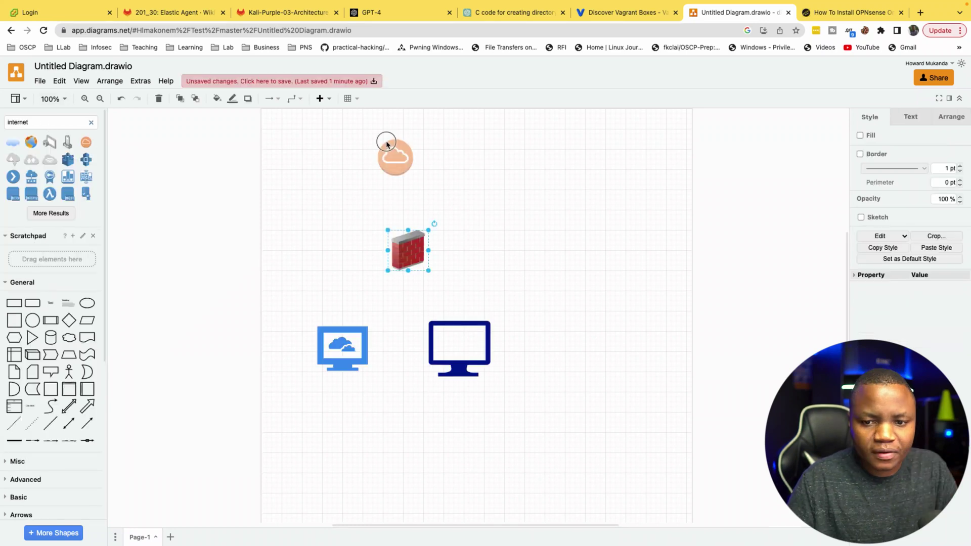
- Connect the internet cloud to the Opnsense firewall and the firewall to Kali-purple
drag(390, 143, 405, 148)
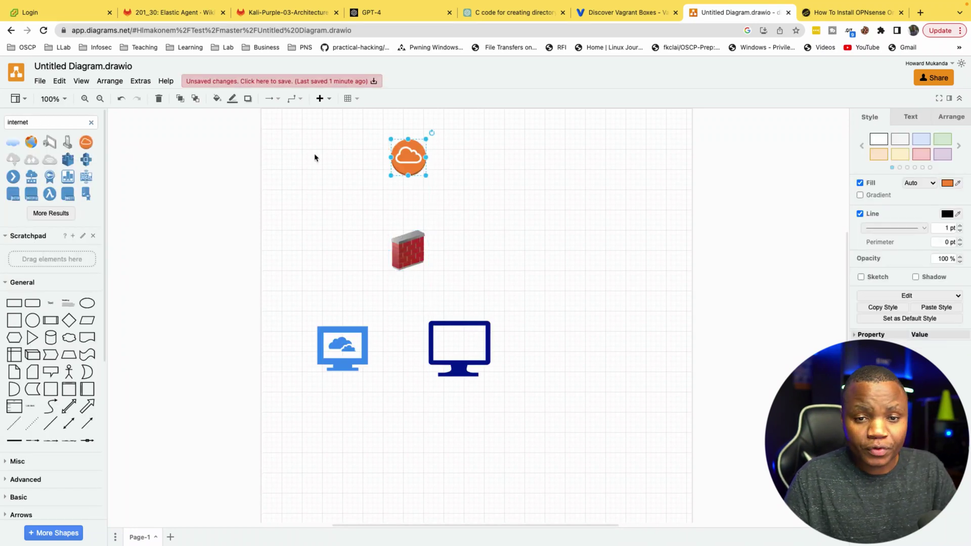
click(295, 100)
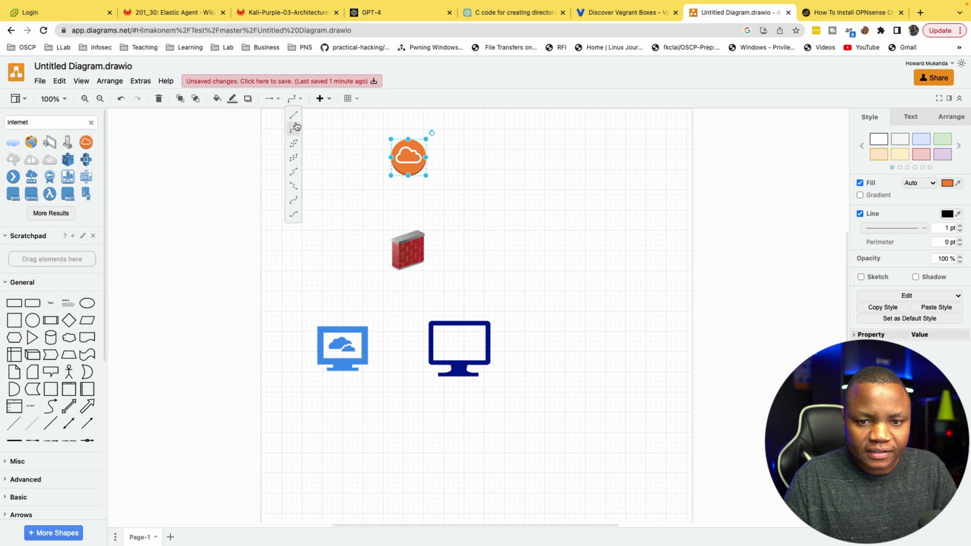
click(295, 117)
drag(405, 179, 415, 242)
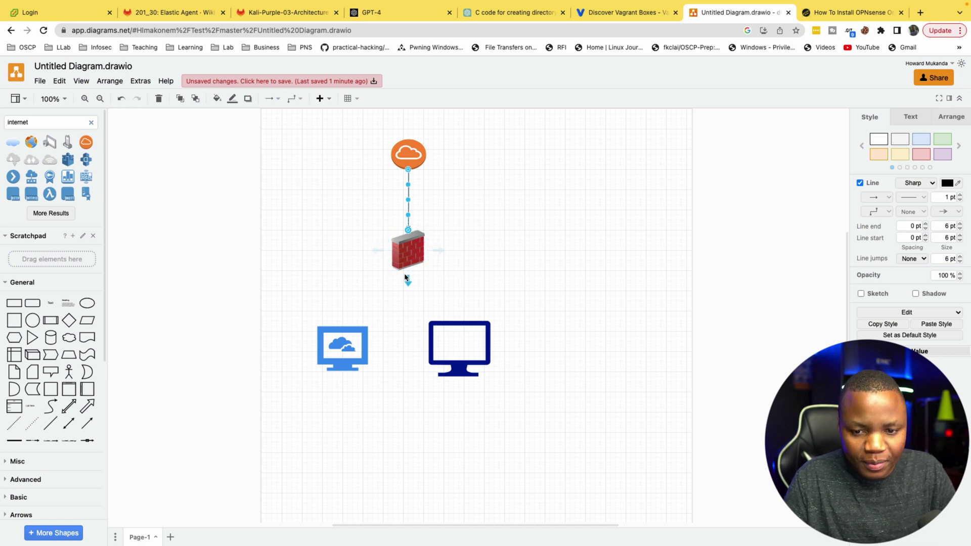
drag(410, 273, 354, 330)
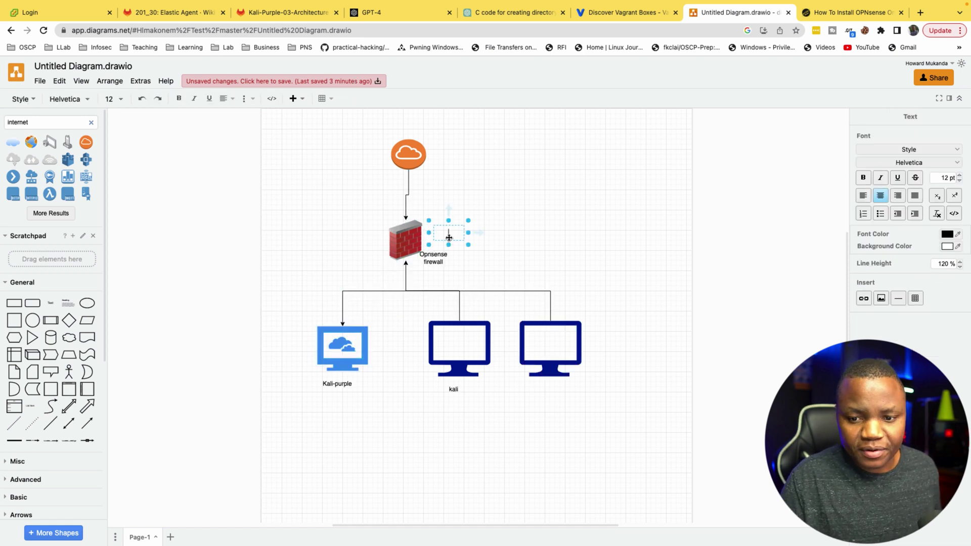
- Duplicate the Opnsense firewall label, place the copy at the firewall's top-right, and edit it
key(Escape)
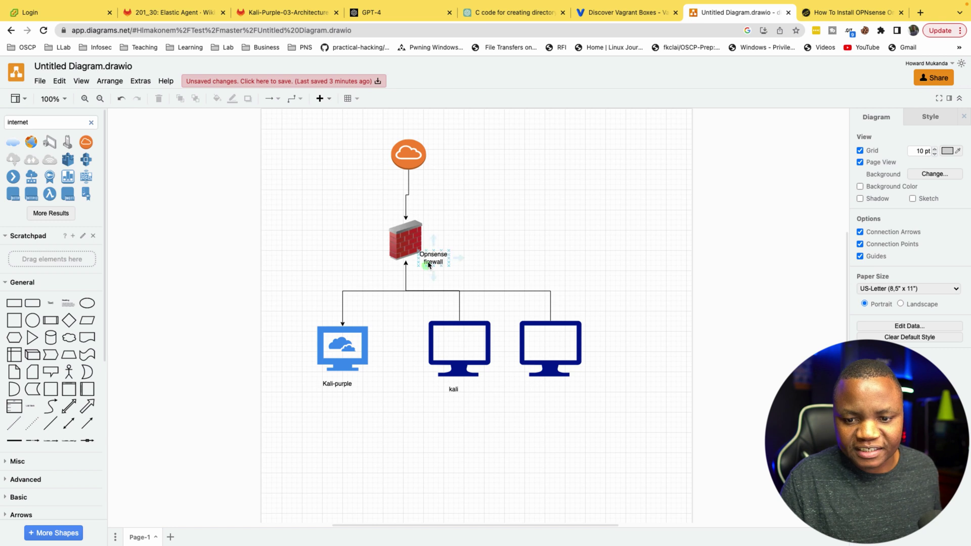
click(432, 259)
right_click(430, 263)
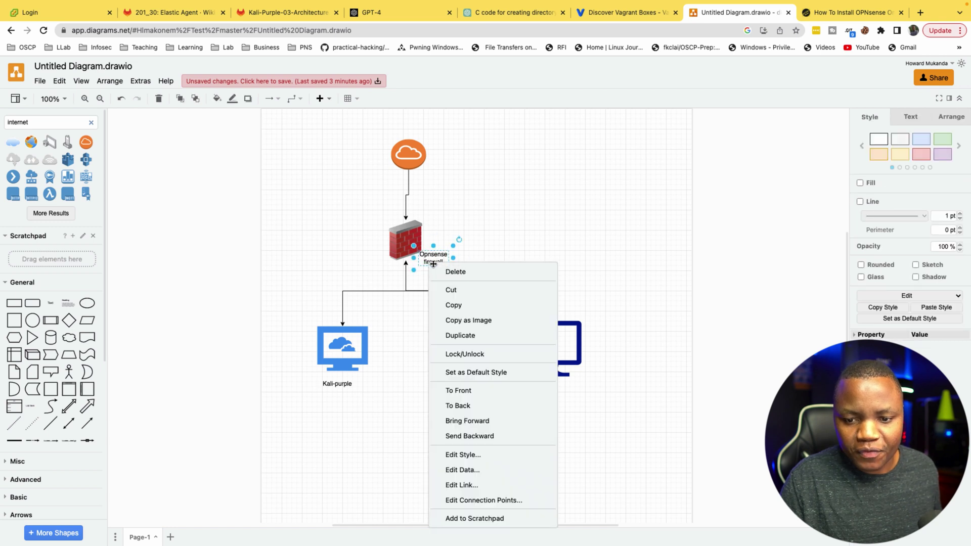
click(460, 335)
drag(438, 269, 441, 229)
double_click(441, 229)
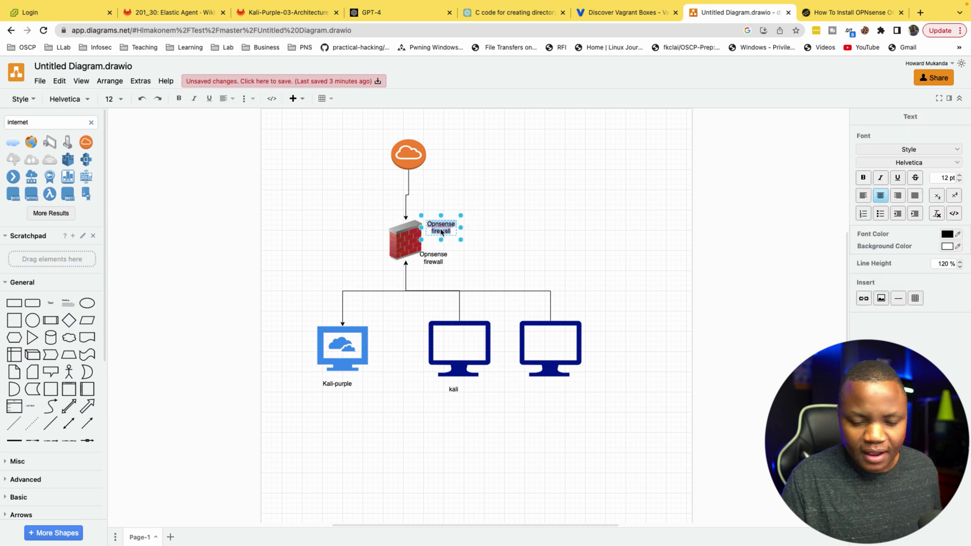
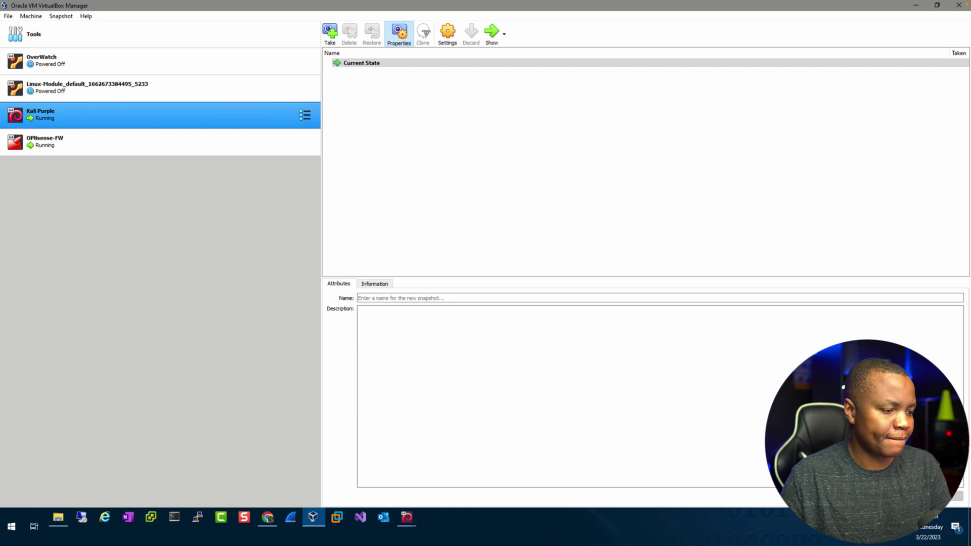
- Open the running OPNsense-FW VM's console from the VirtualBox Manager list
double_click(45, 141)
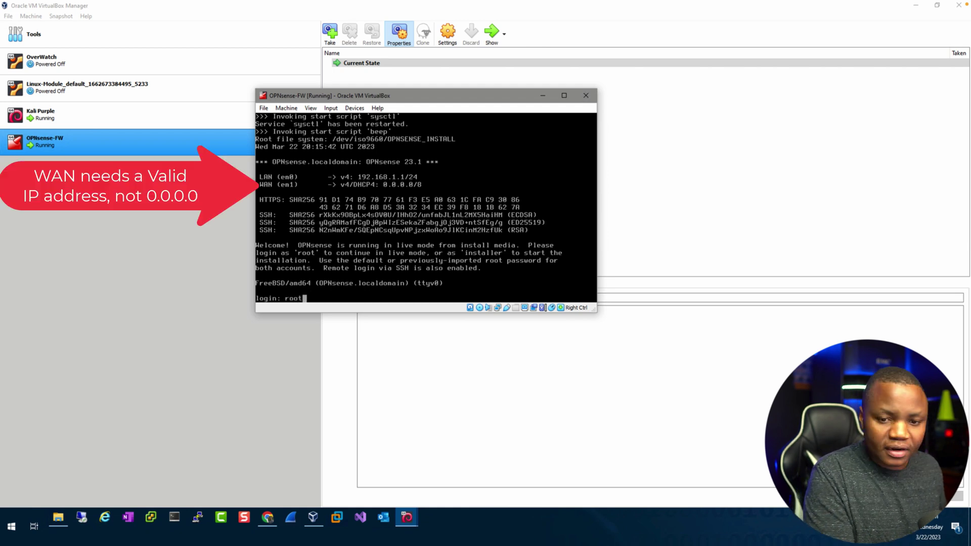
- Log into the OPNsense console as root with the account password
key(Return)
key(Return)
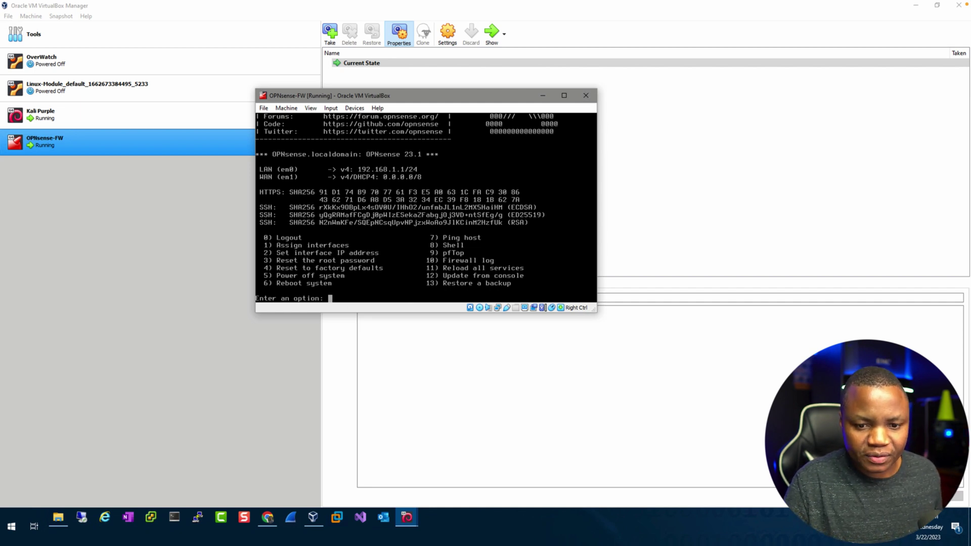
- Assign interfaces with no LAGGs or VLANs: em0 as WAN, em1 as LAN, no optional interface
text(1)
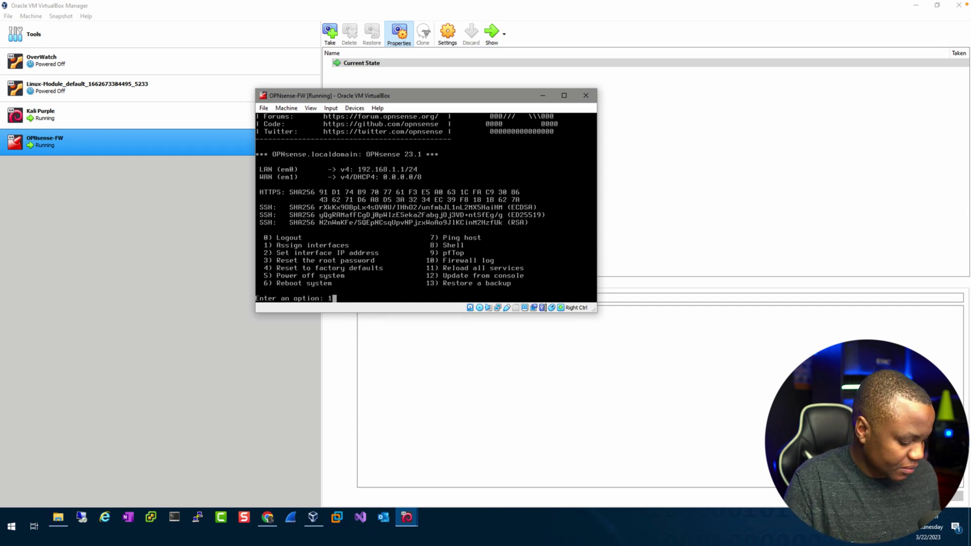
key(Return)
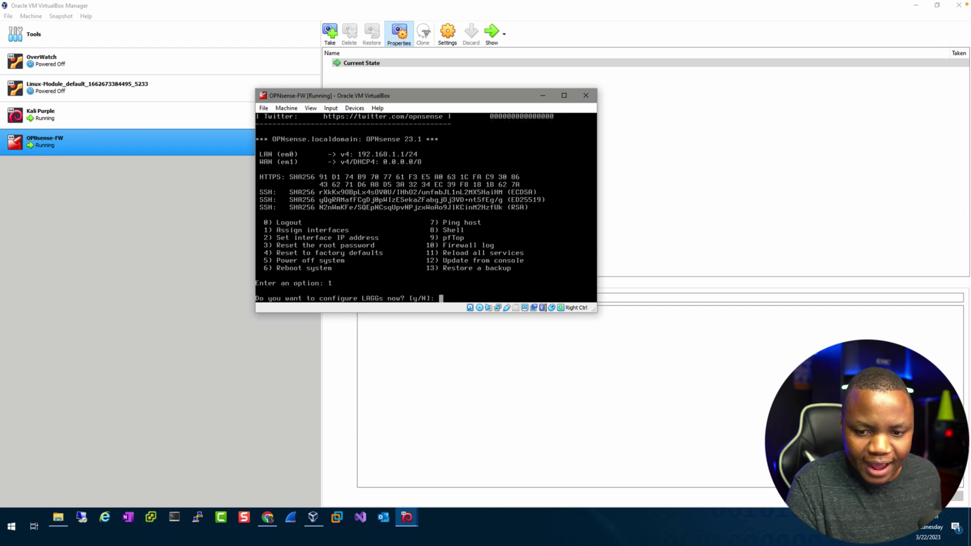
key(Return)
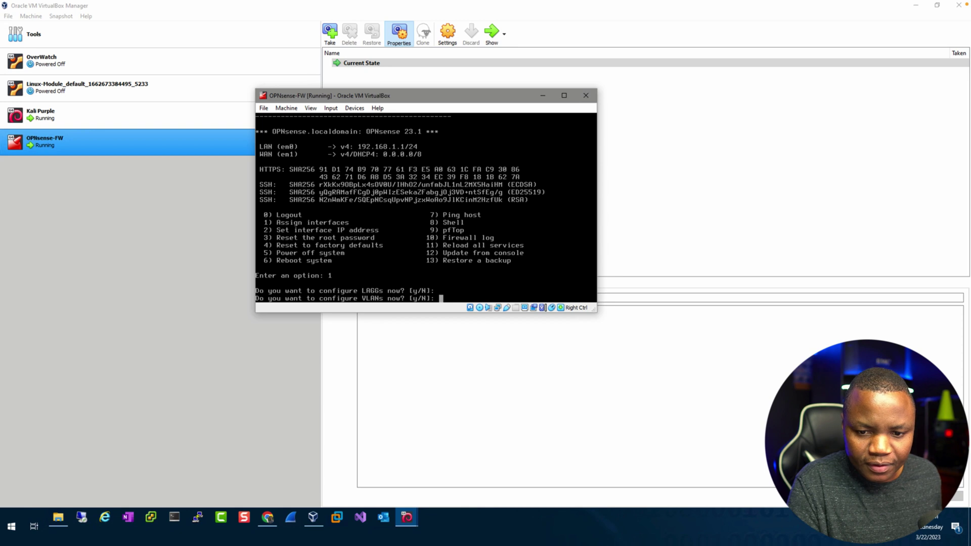
key(Return)
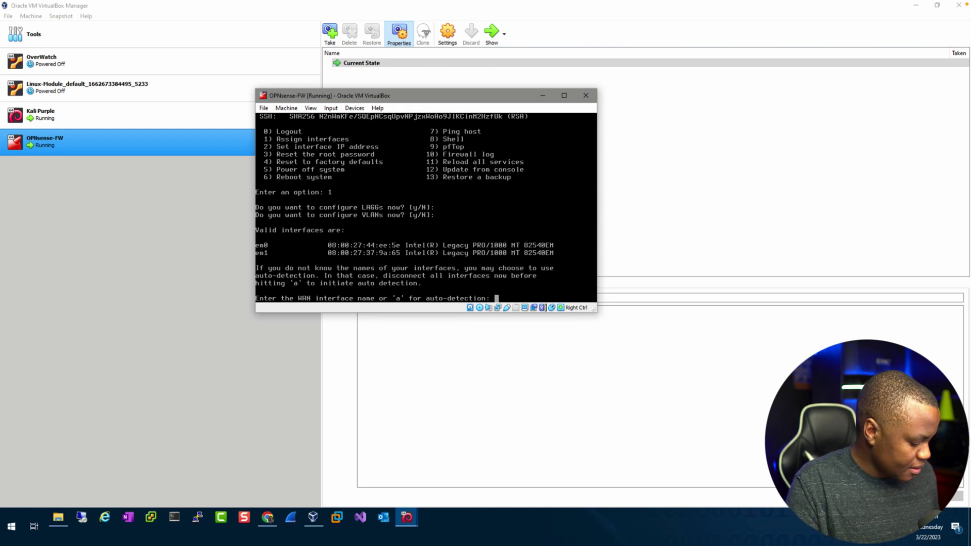
text(em0)
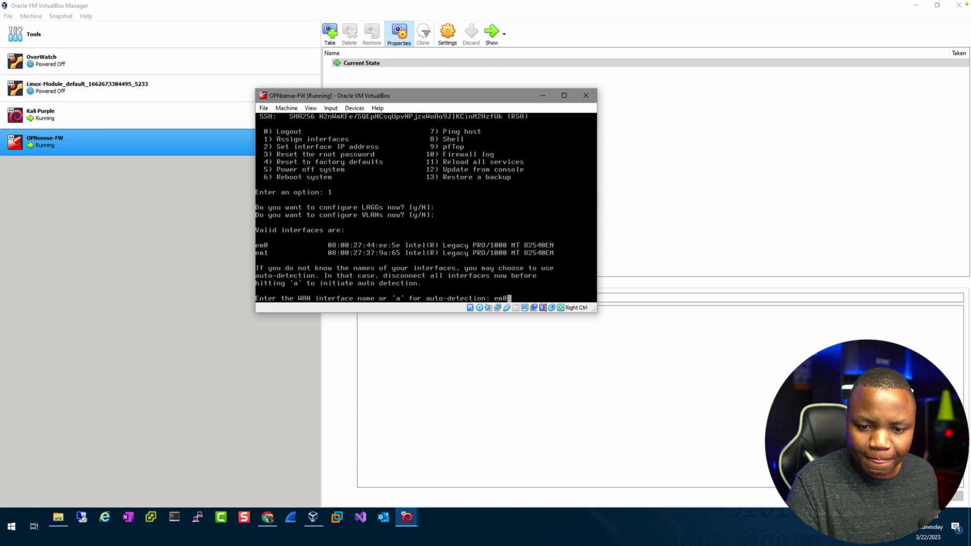
key(Return)
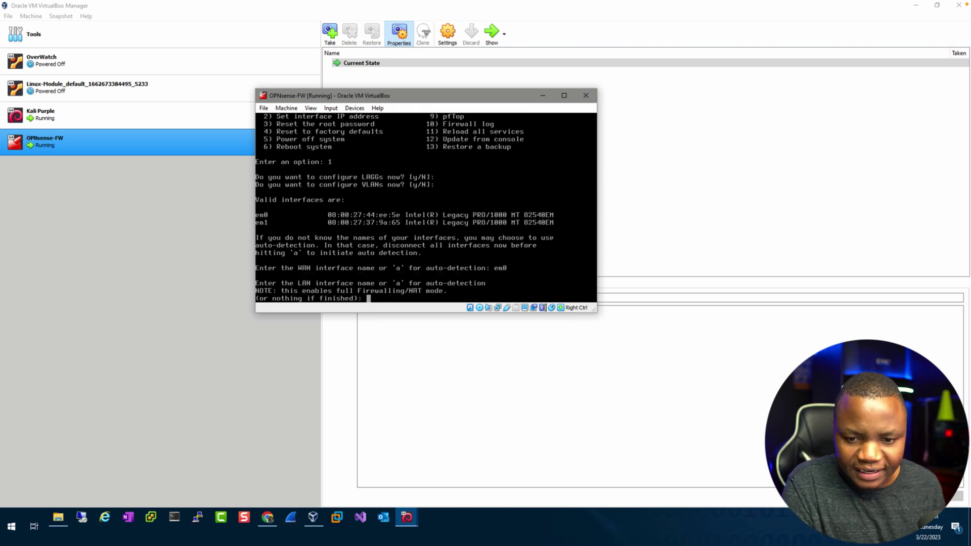
text(em1)
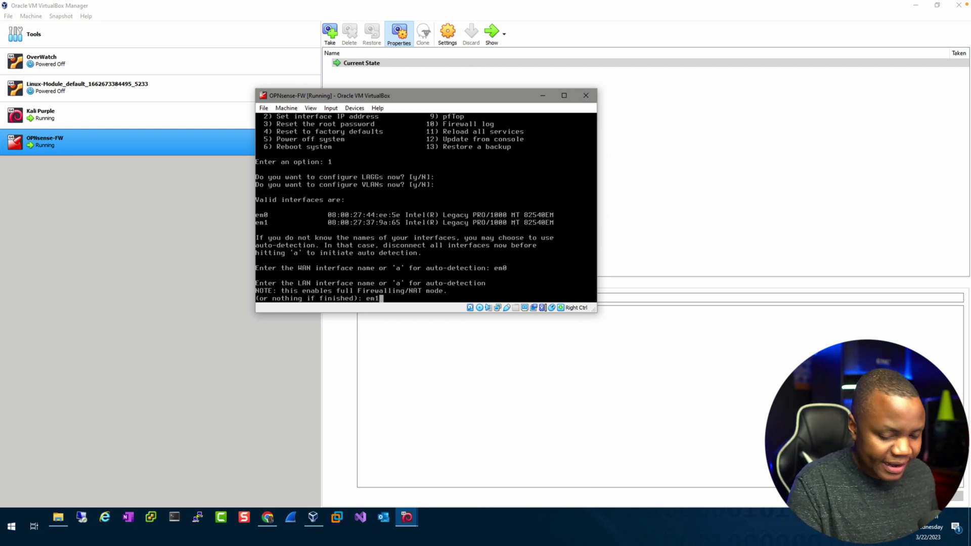
key(Return)
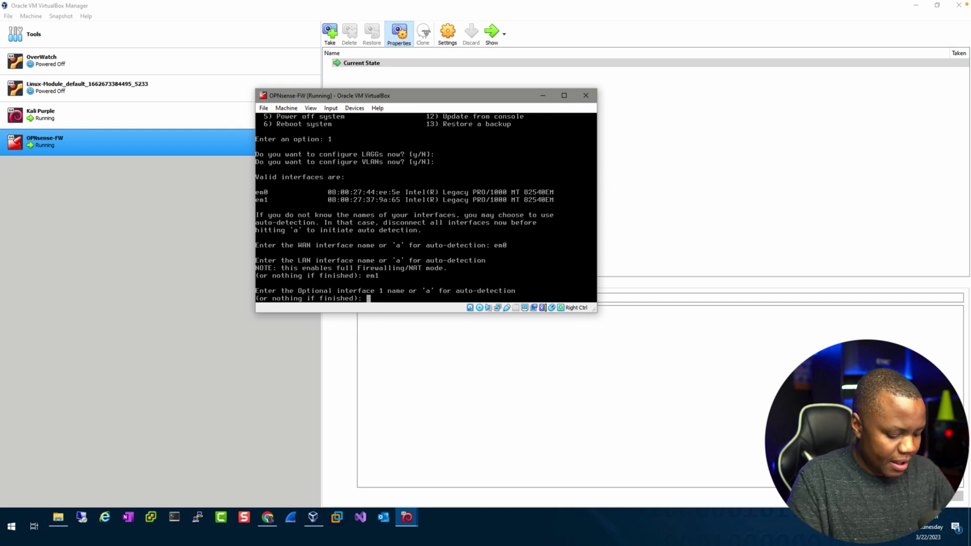
key(Return)
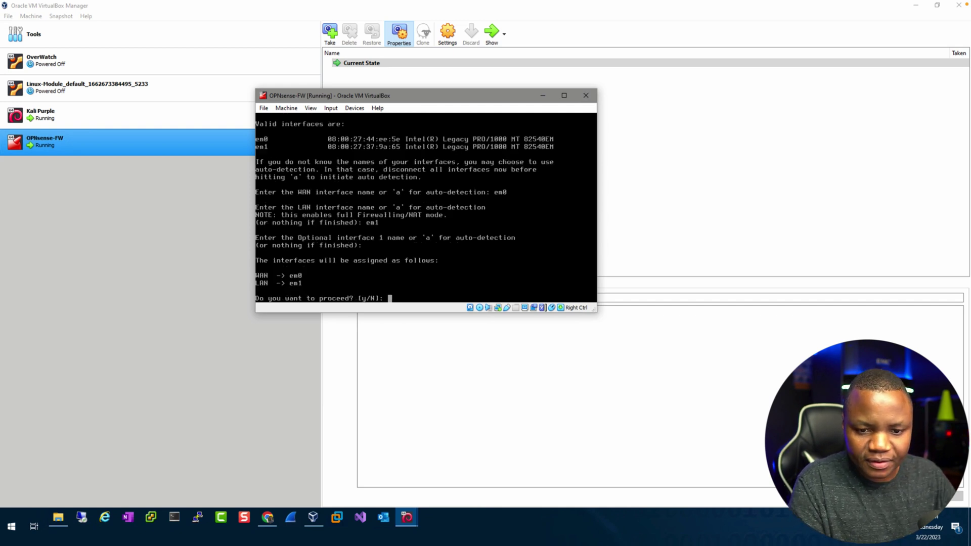
text(y)
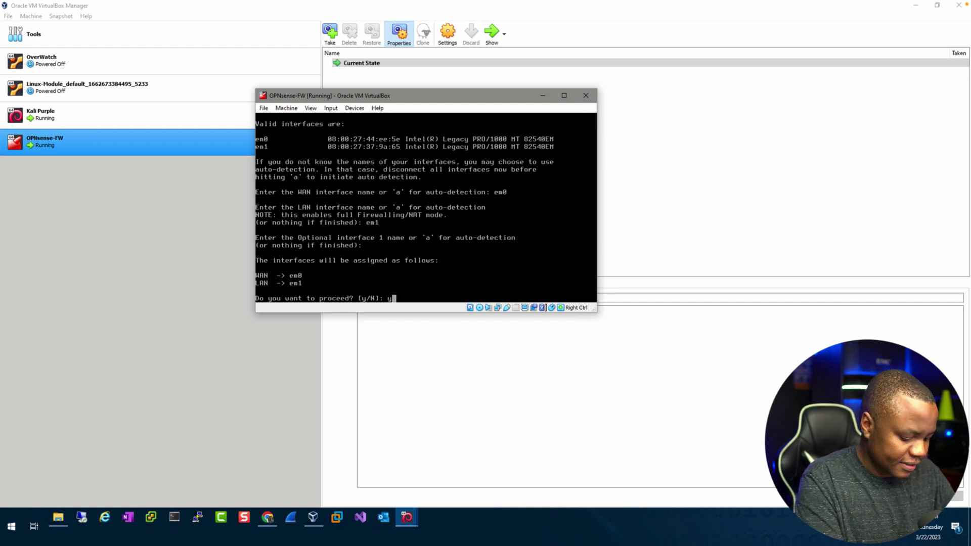
key(Return)
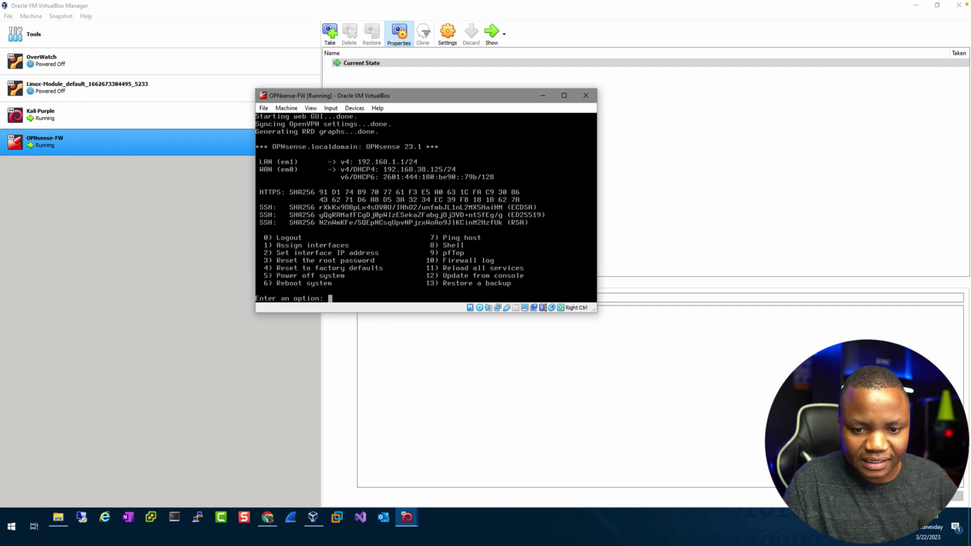
- Give the LAN interface 172.16.0.1/24, with no upstream gateway and no IPv6 tracking
text(2)
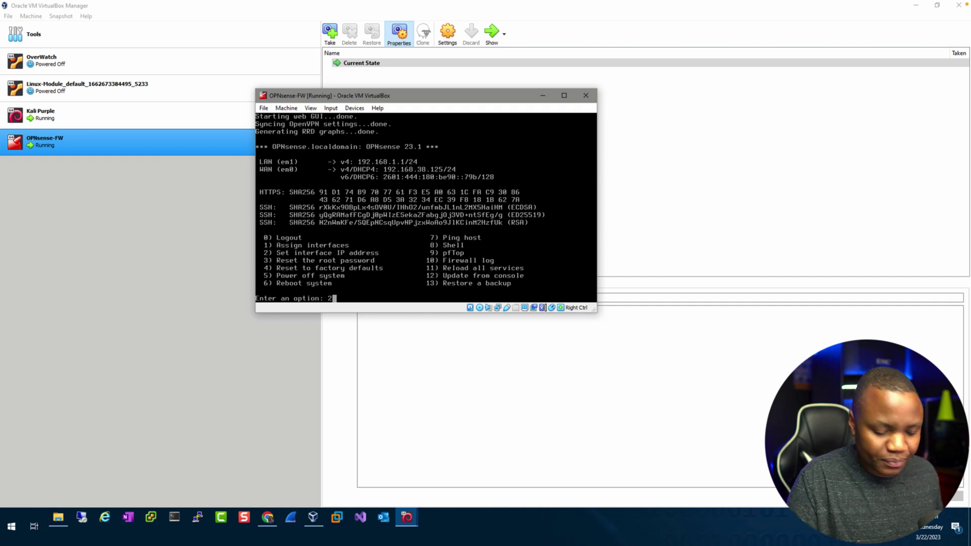
key(Return)
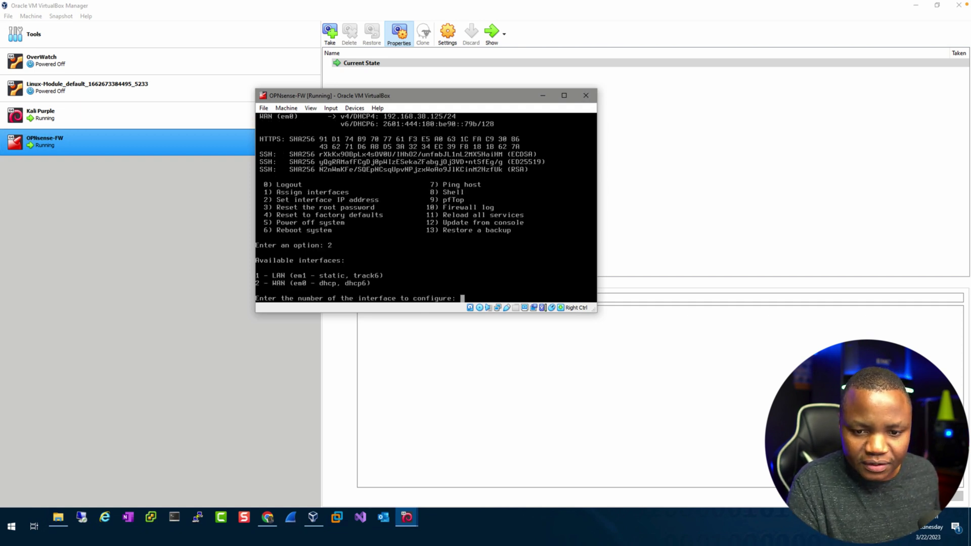
text(1)
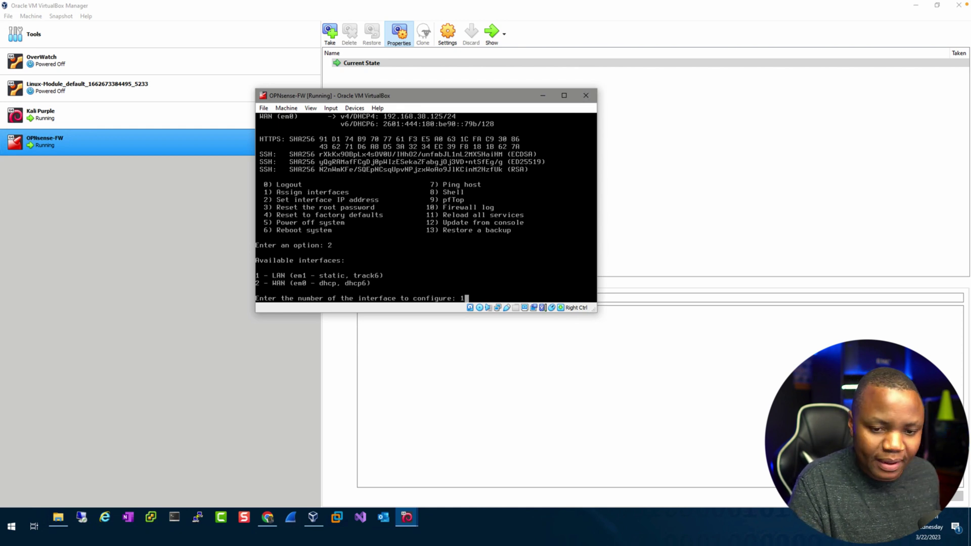
key(Return)
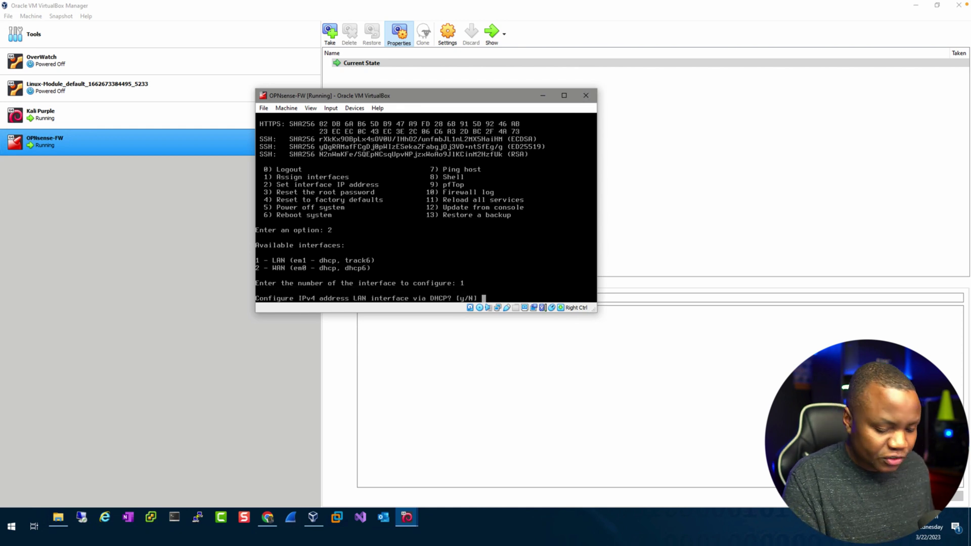
key(Return)
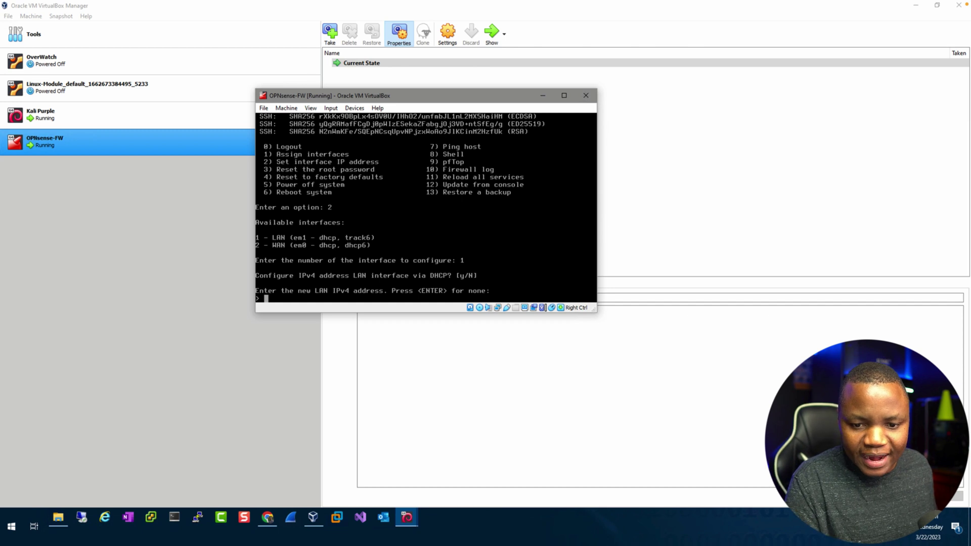
text(172)
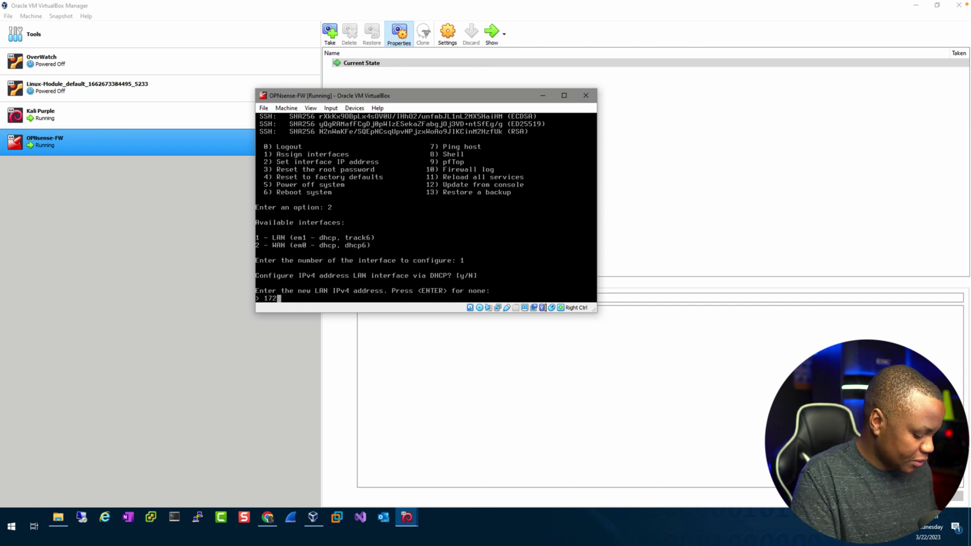
text(.16.0.1)
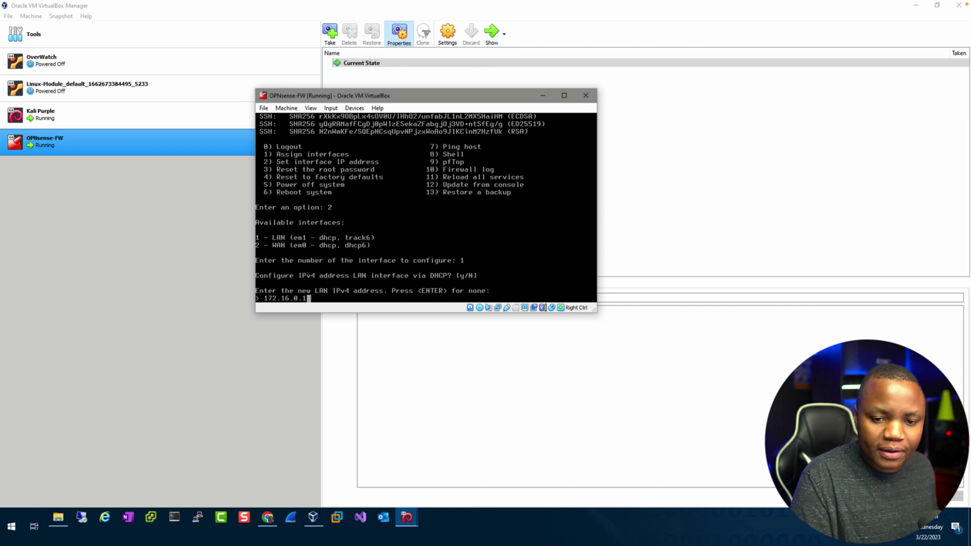
key(Return)
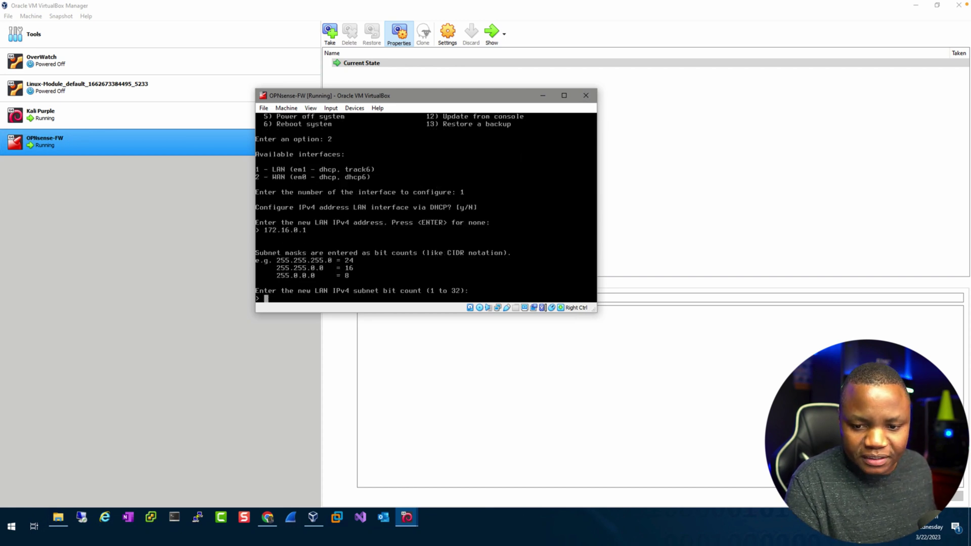
text(24)
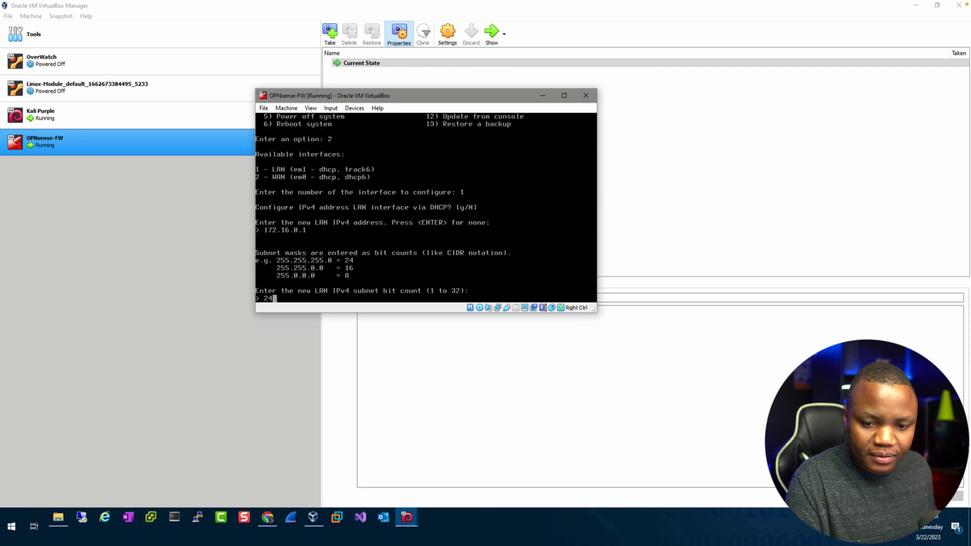
key(Return)
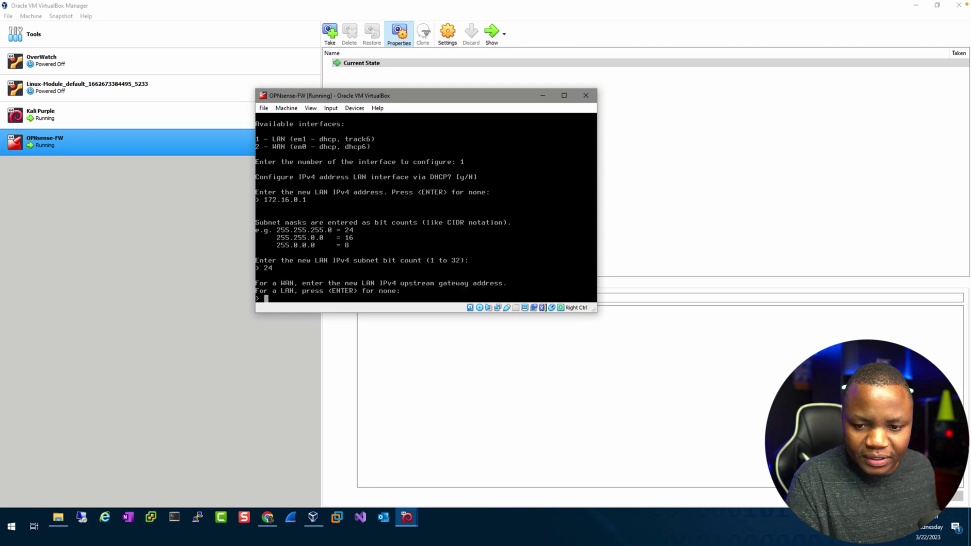
key(Return)
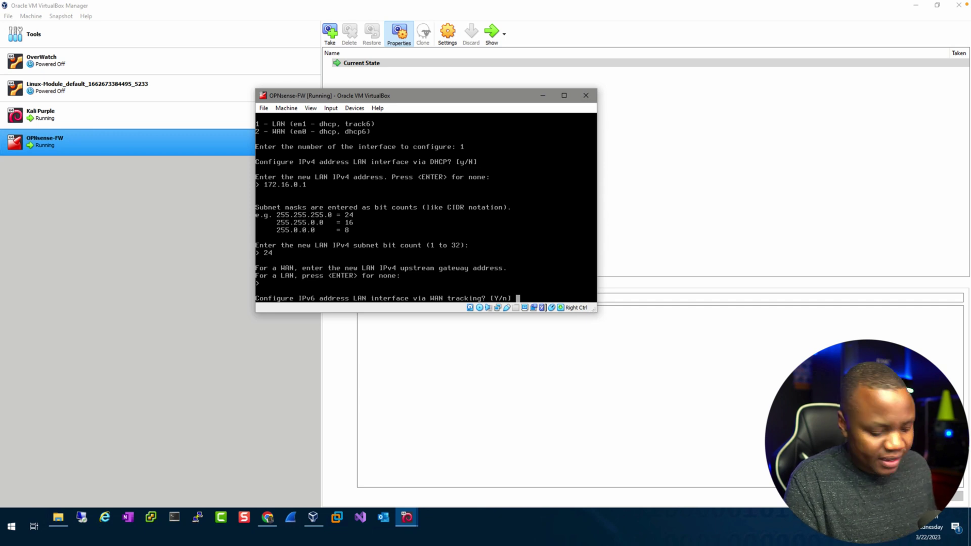
key(Return)
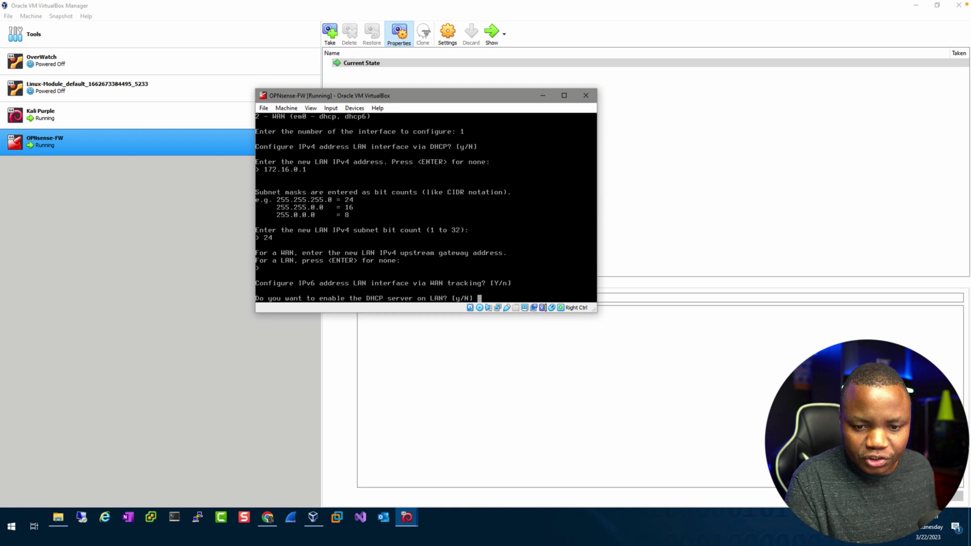
- Enable LAN DHCP for 172.16.0.20–172.16.0.254, switch the web GUI to HTTP, and restore defaults
text(y)
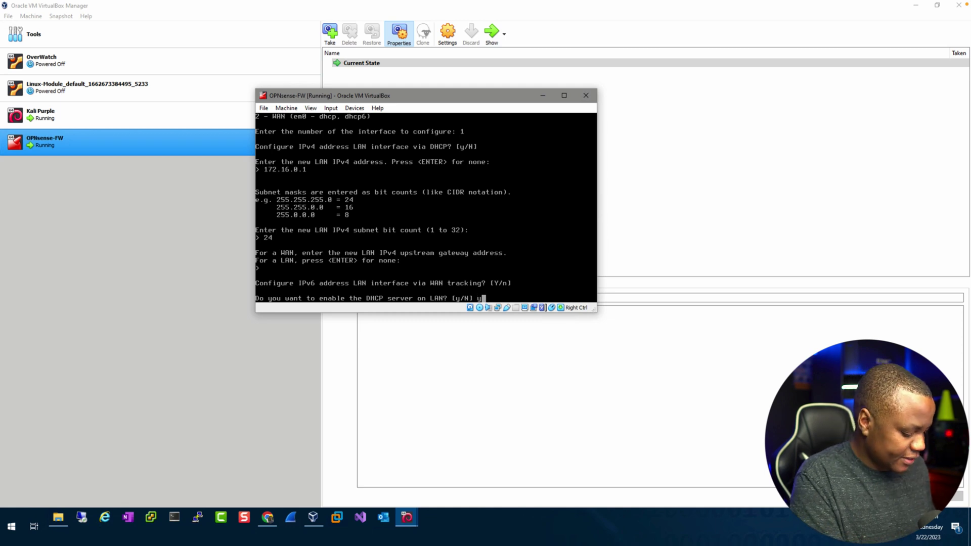
key(Return)
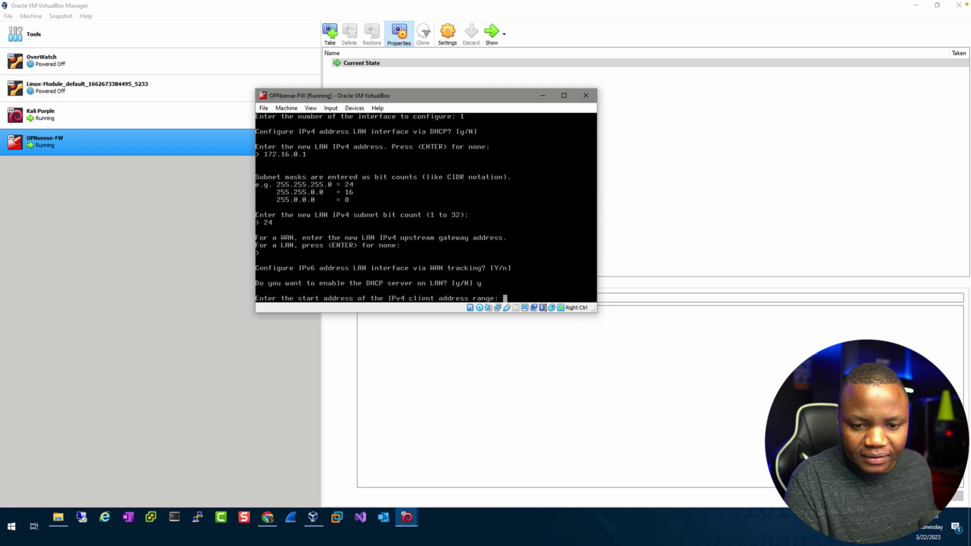
text(172)
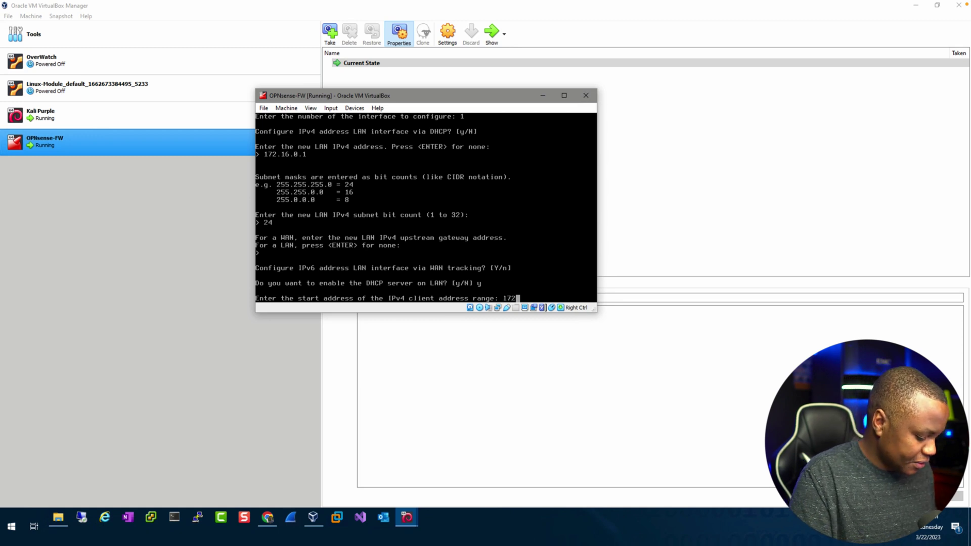
text(.16.0.20)
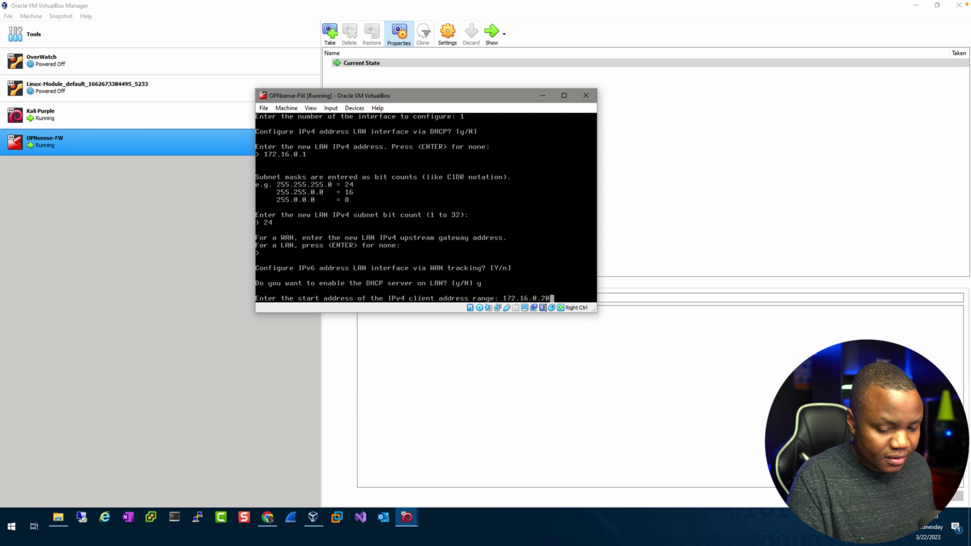
key(Return)
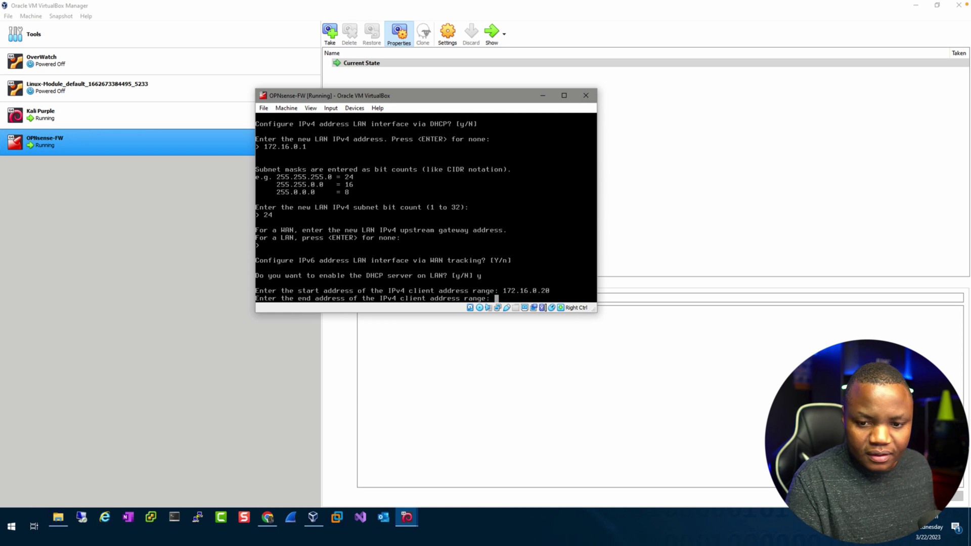
text(172.)
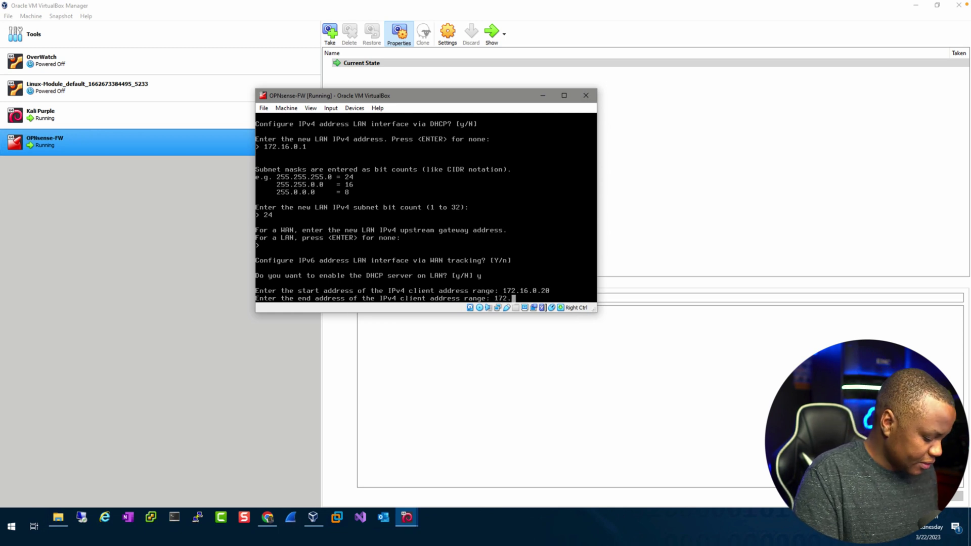
text(16.0.)
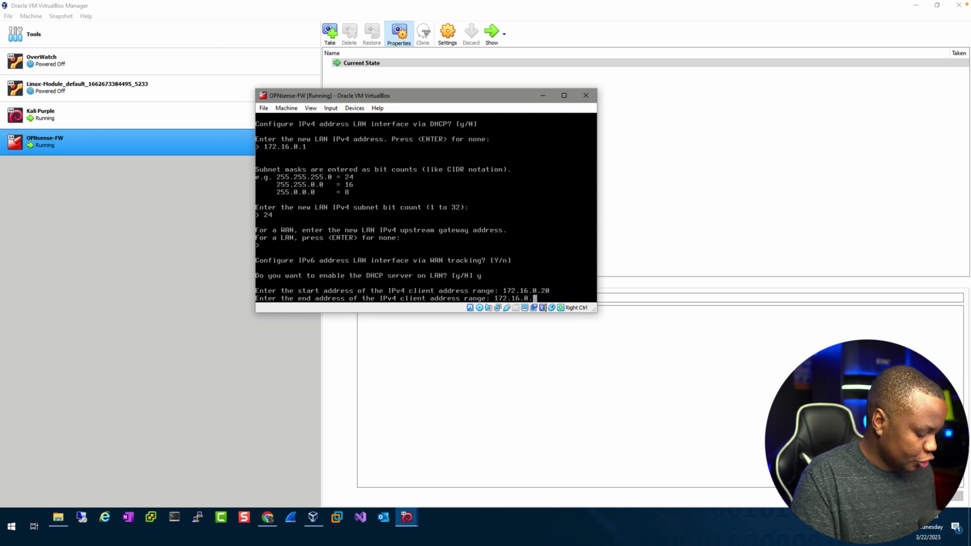
text(254)
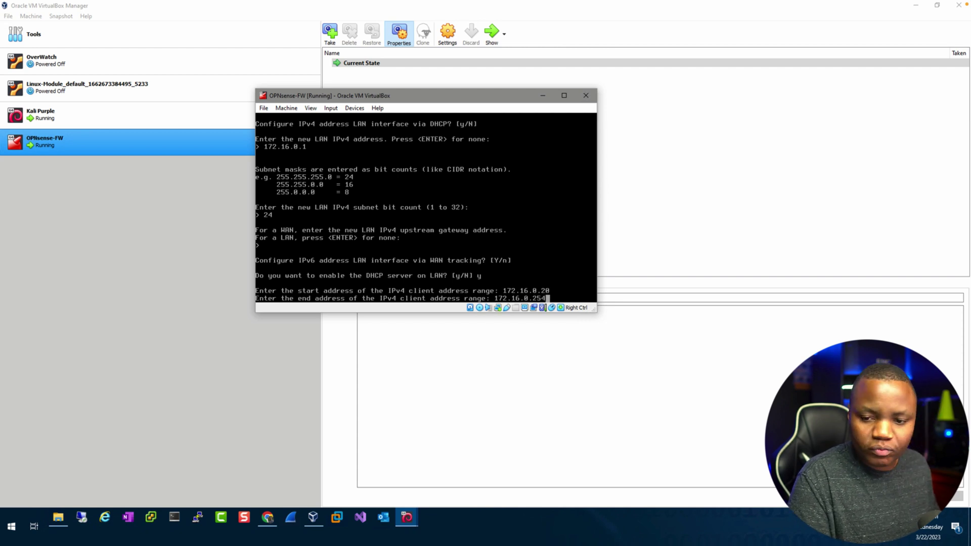
key(Return)
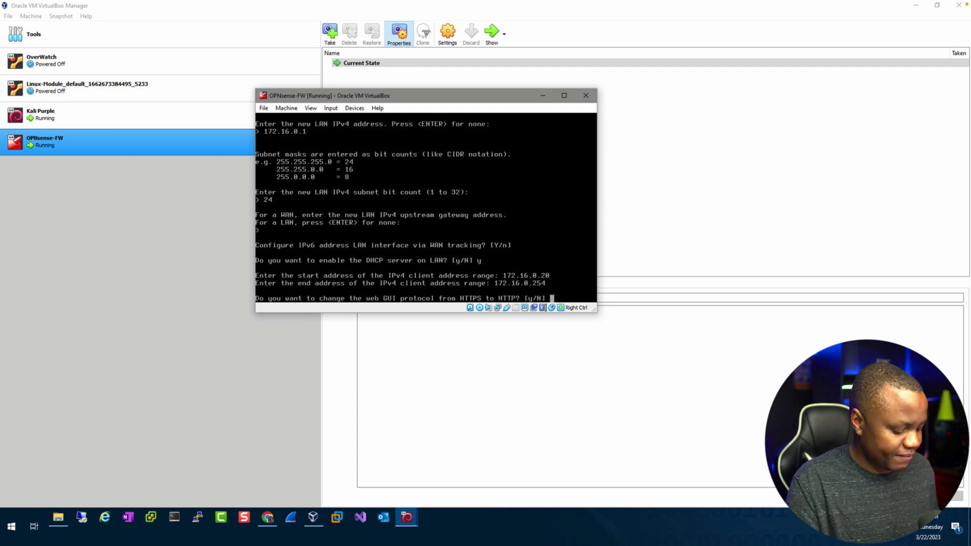
text(y)
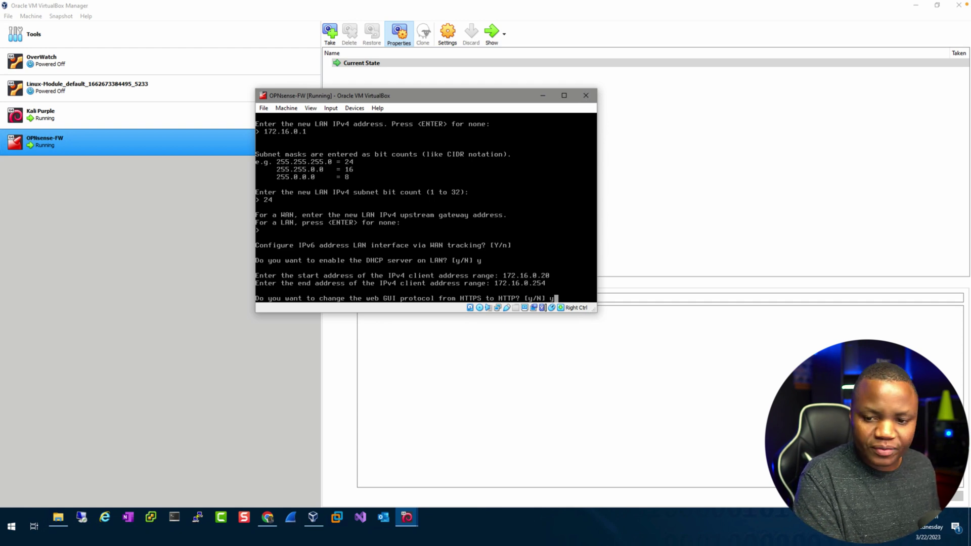
key(Return)
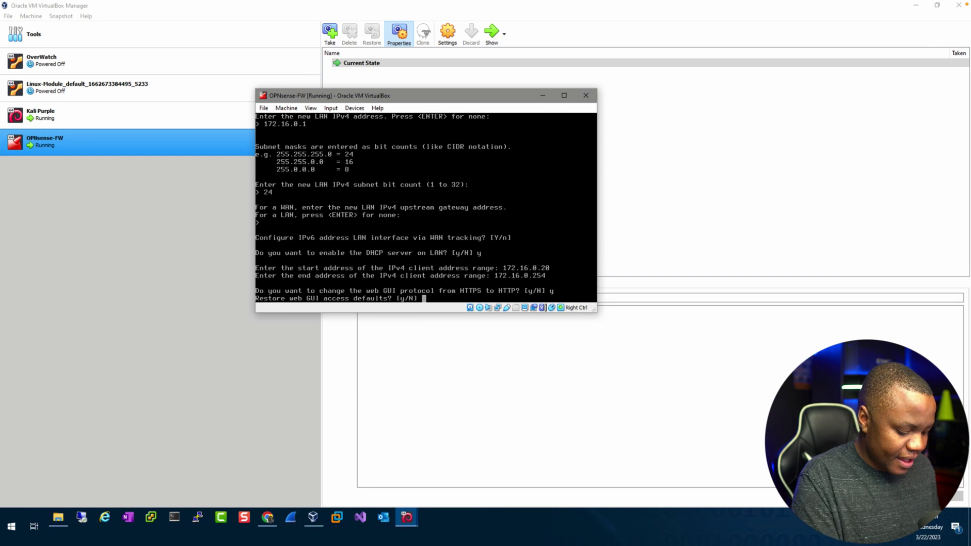
text(y)
key(Return)
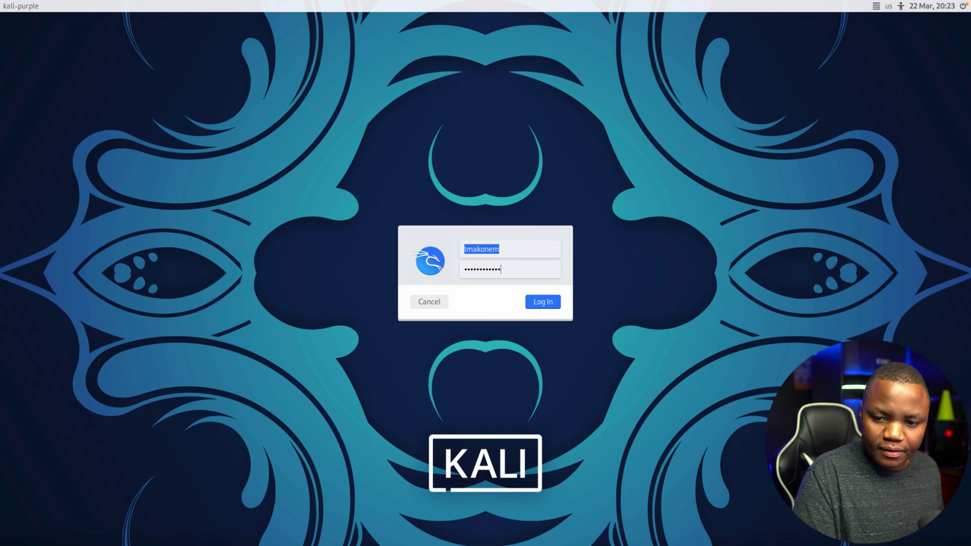
key(Return)
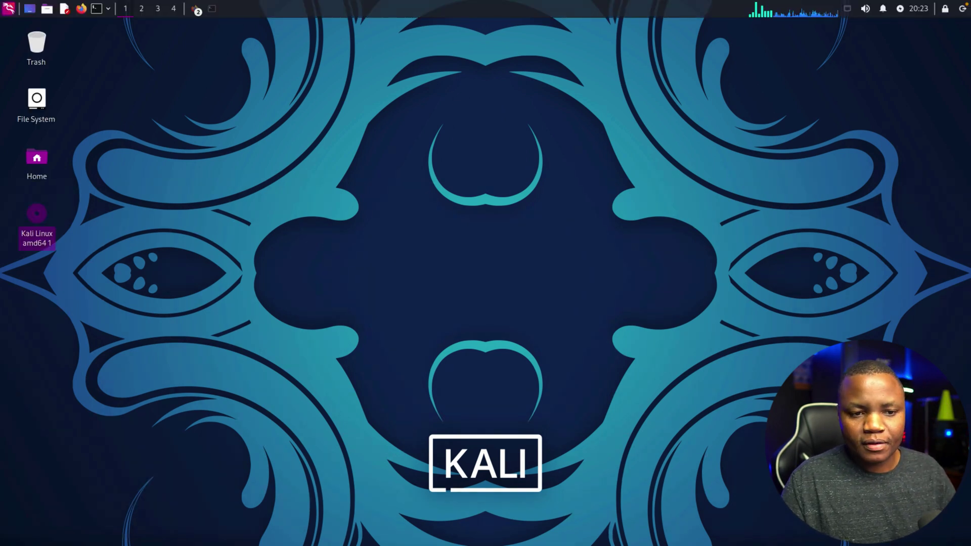
click(86, 12)
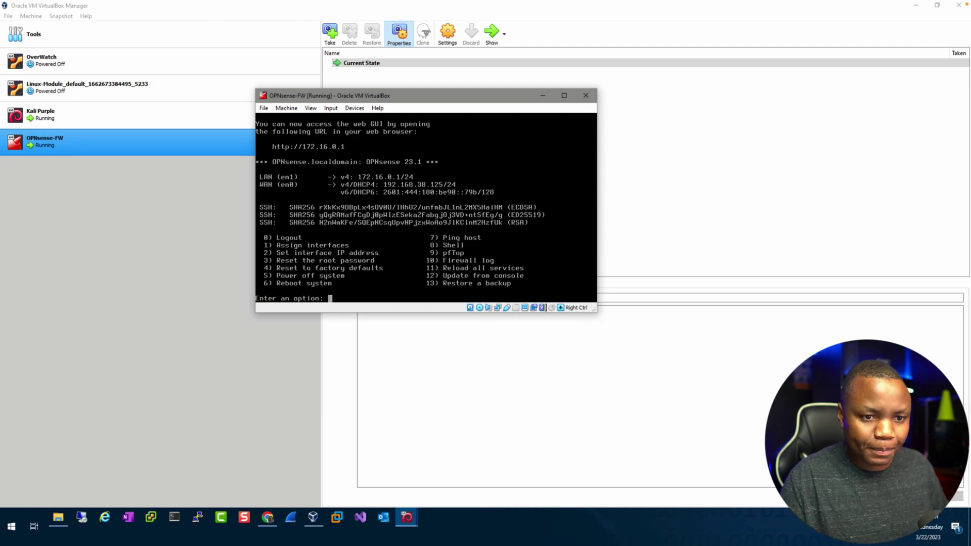
- Attach Kali Purple's network adapter to the Internal Network intnet and save
right_click(86, 110)
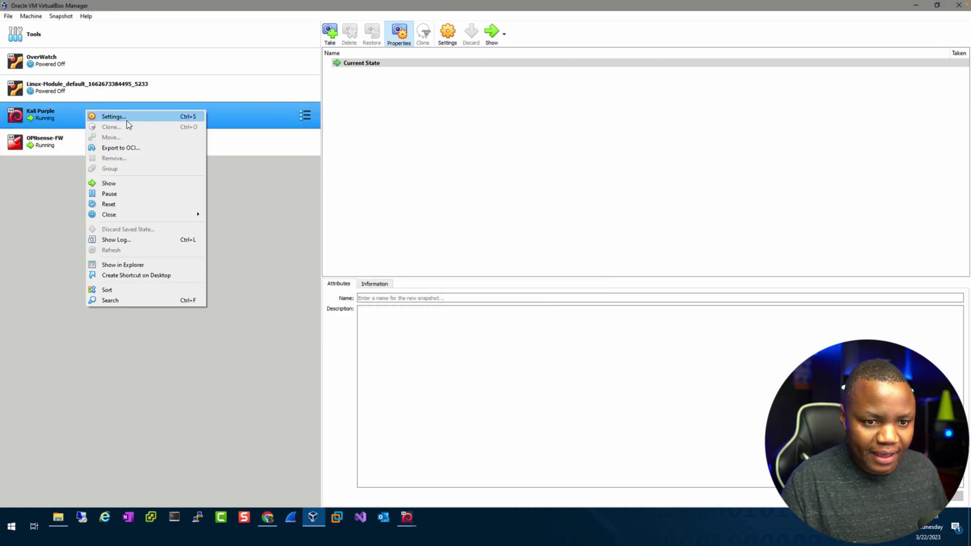
click(124, 117)
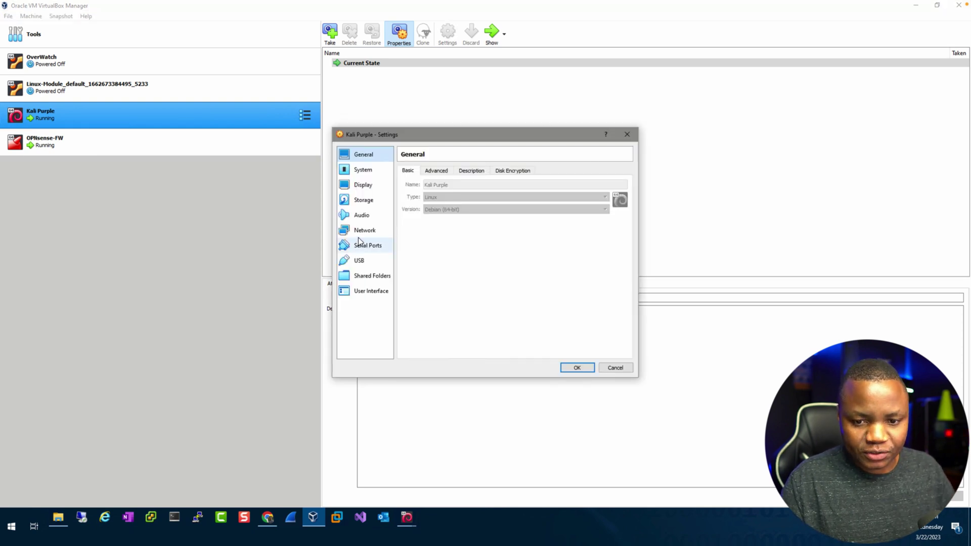
click(362, 230)
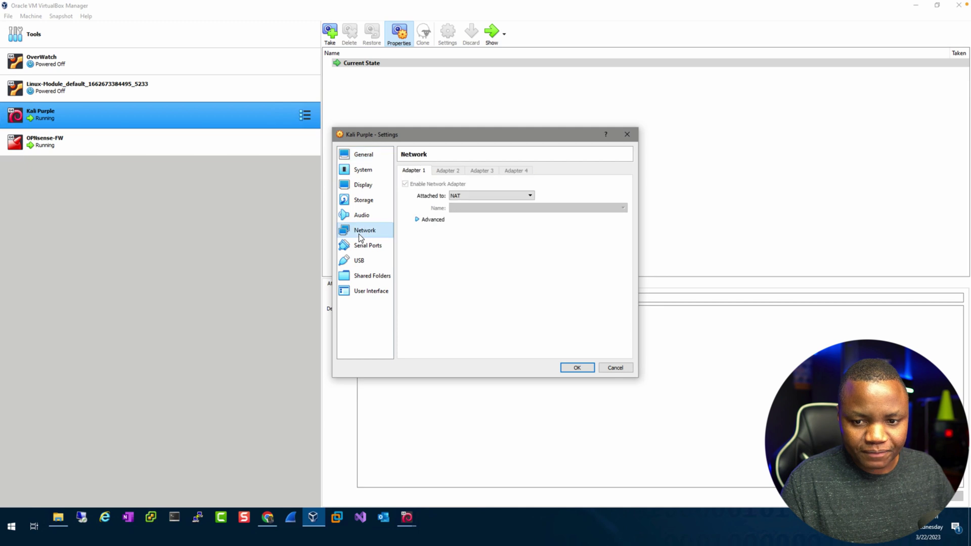
click(478, 195)
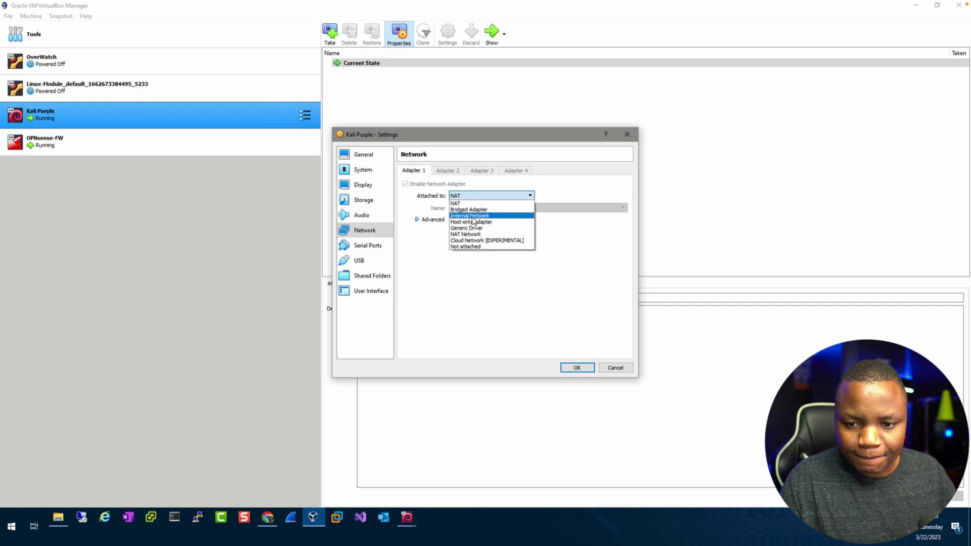
click(473, 216)
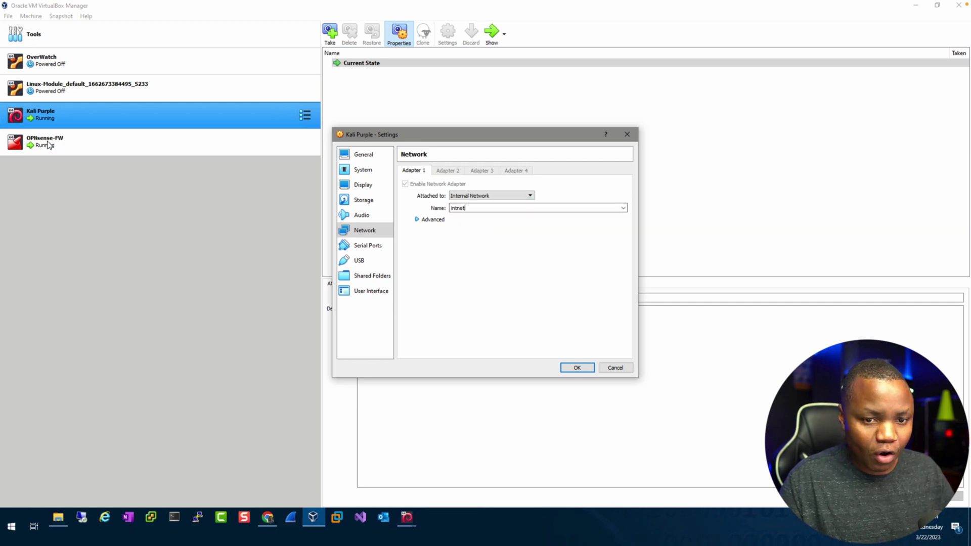
click(577, 367)
click(92, 150)
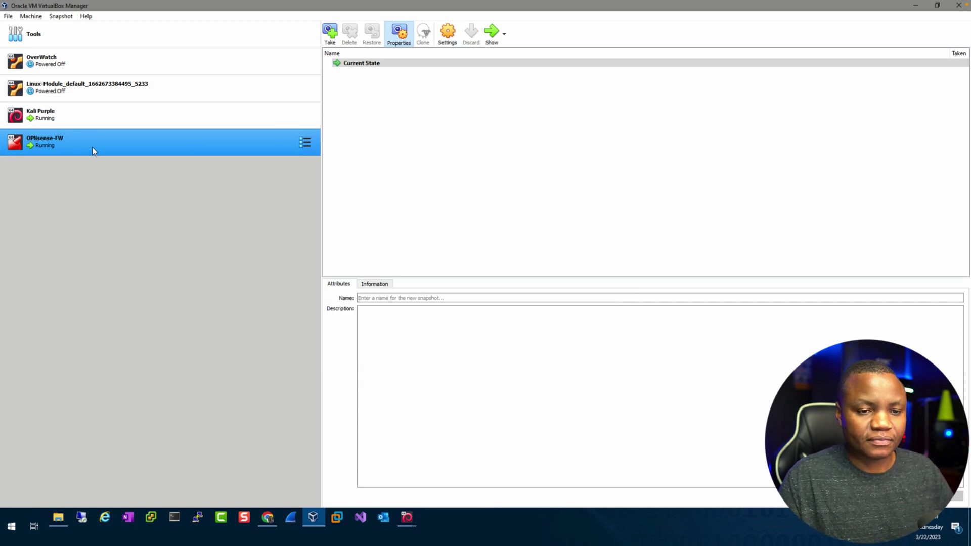
- Check that OPNsense-FW's second network adapter is also on intnet
key(ctrl+s)
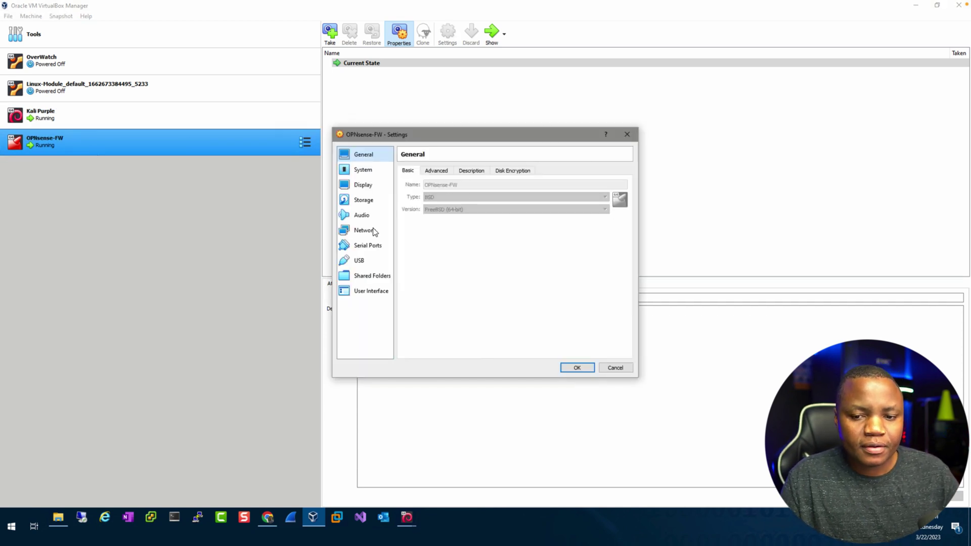
click(357, 228)
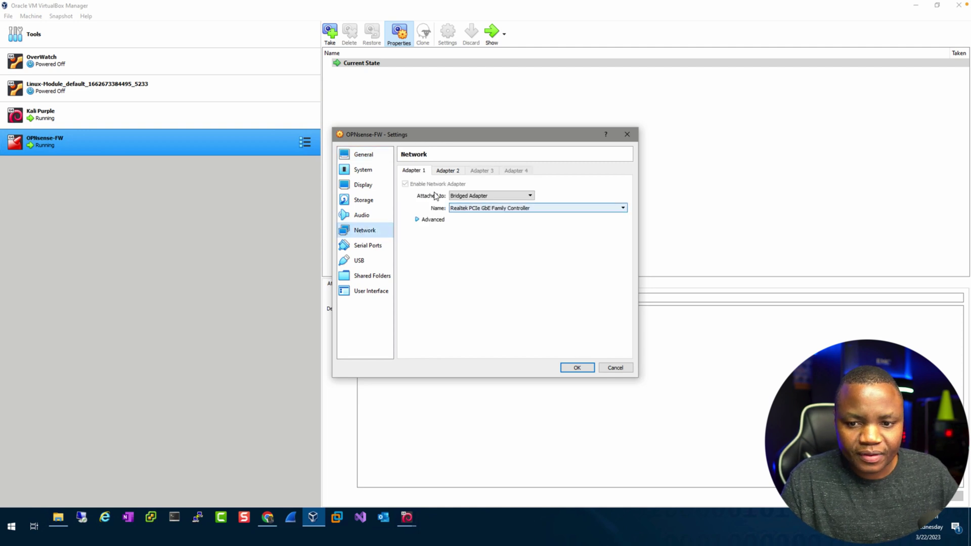
click(444, 172)
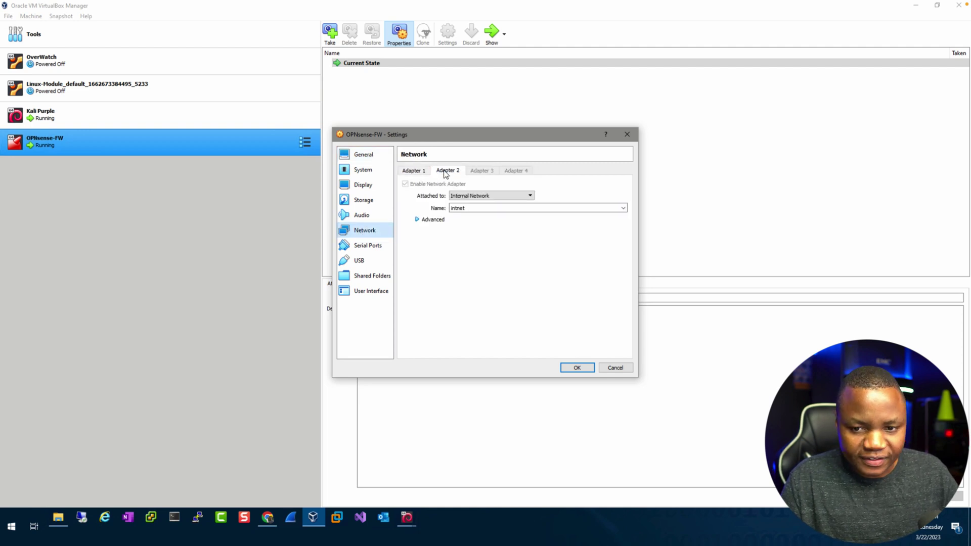
click(460, 209)
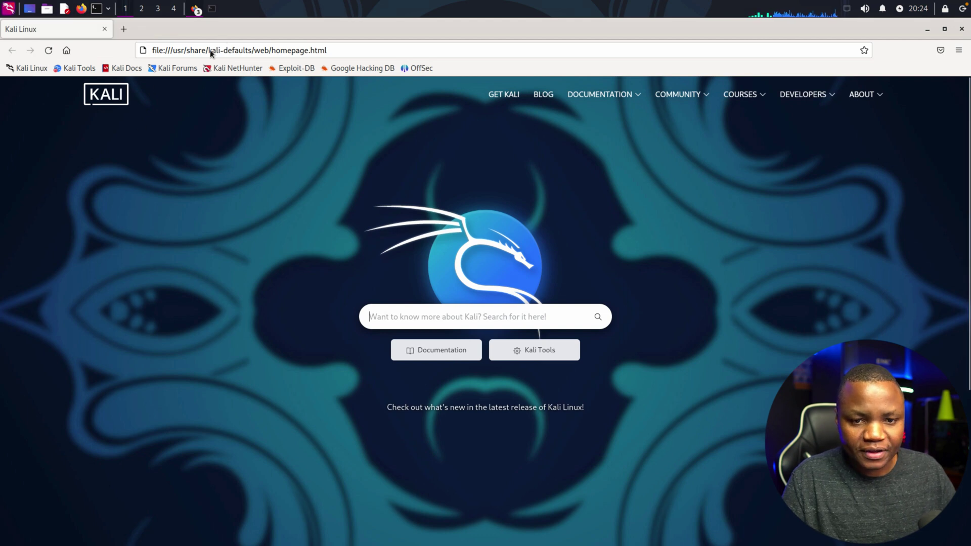
click(210, 51)
text(https://)
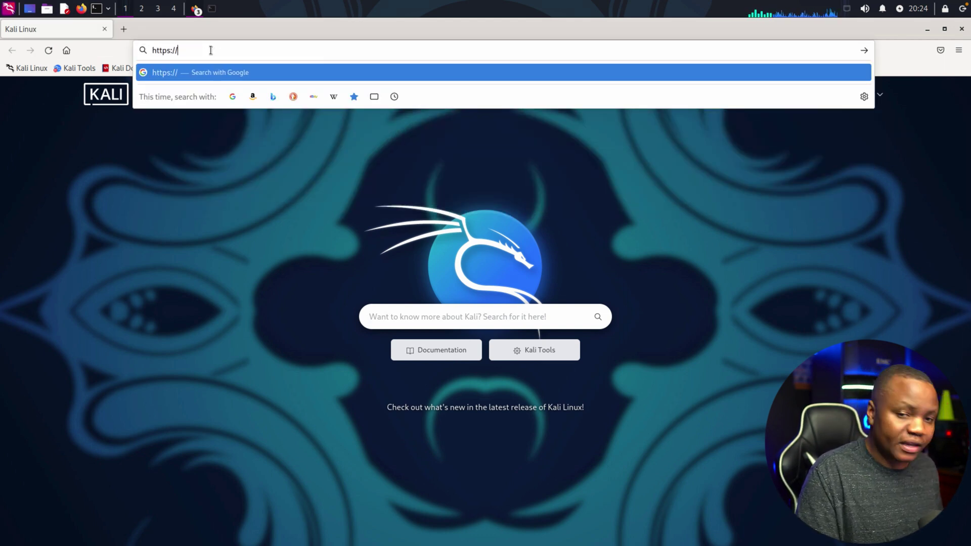
text(172.16.0)
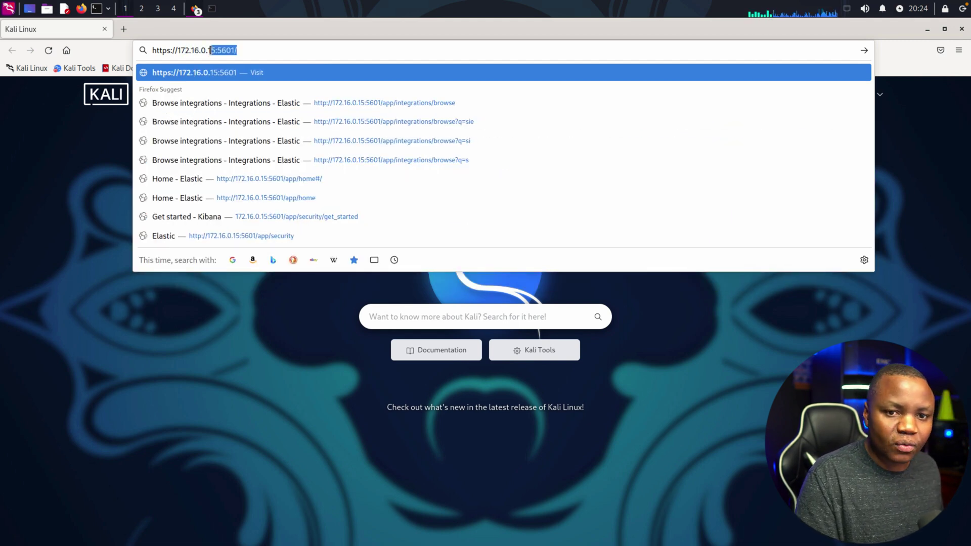
key(BackSpace)
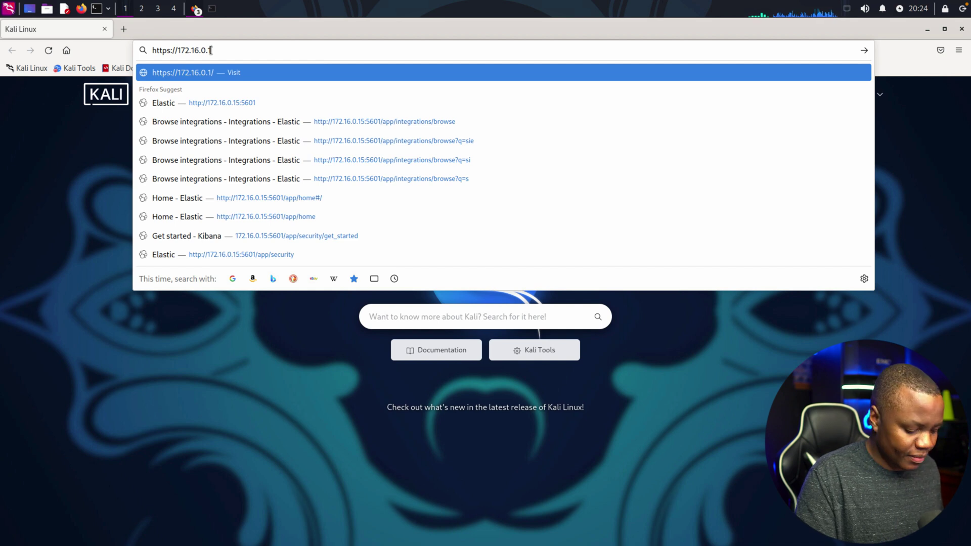
key(Return)
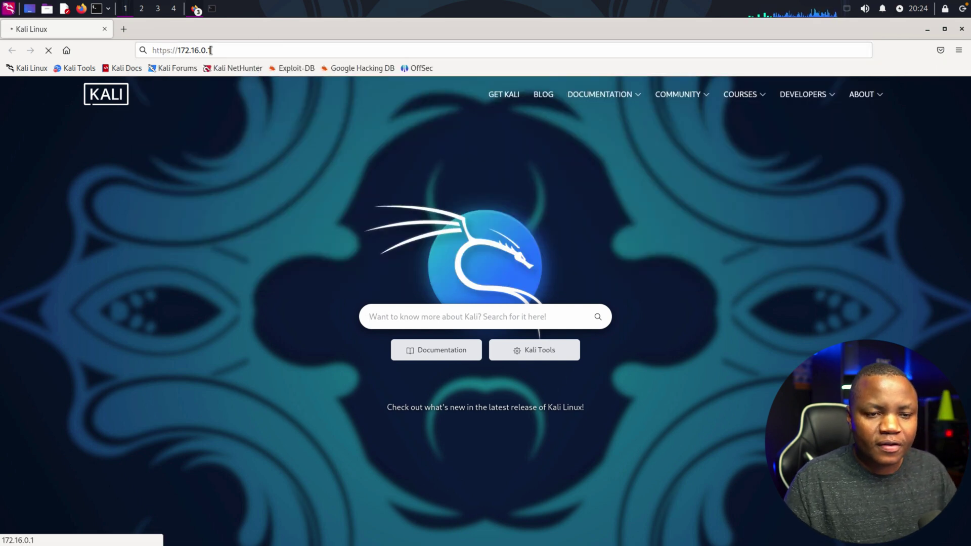
click(169, 51)
click(167, 56)
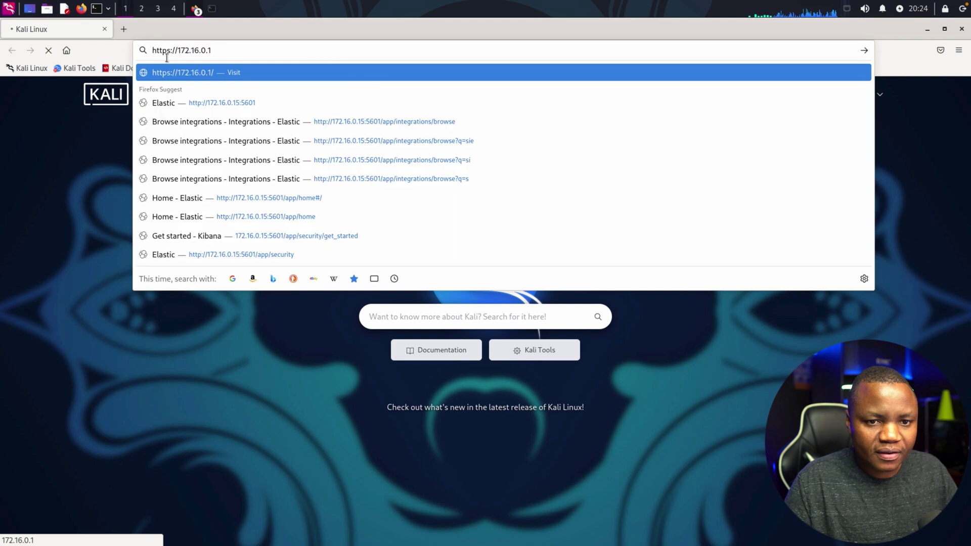
key(BackSpace)
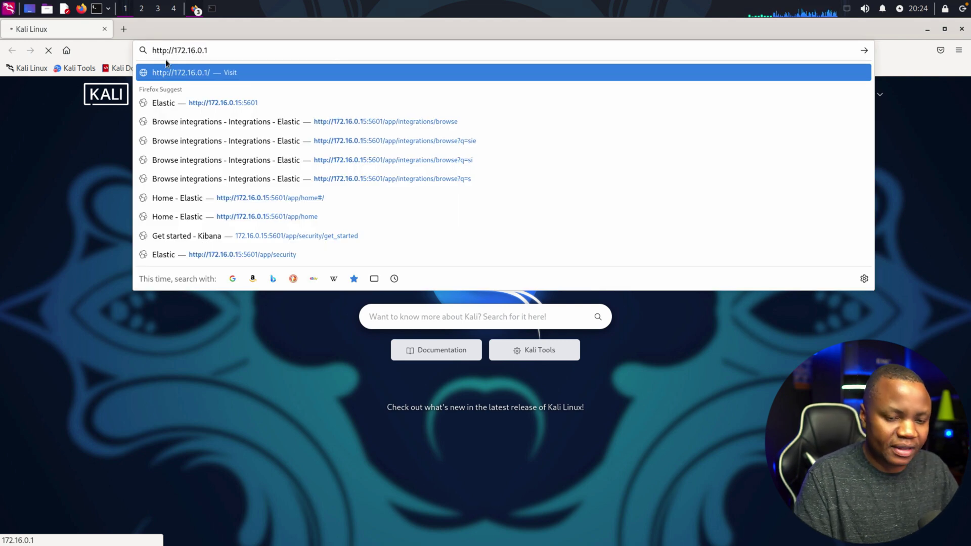
key(Return)
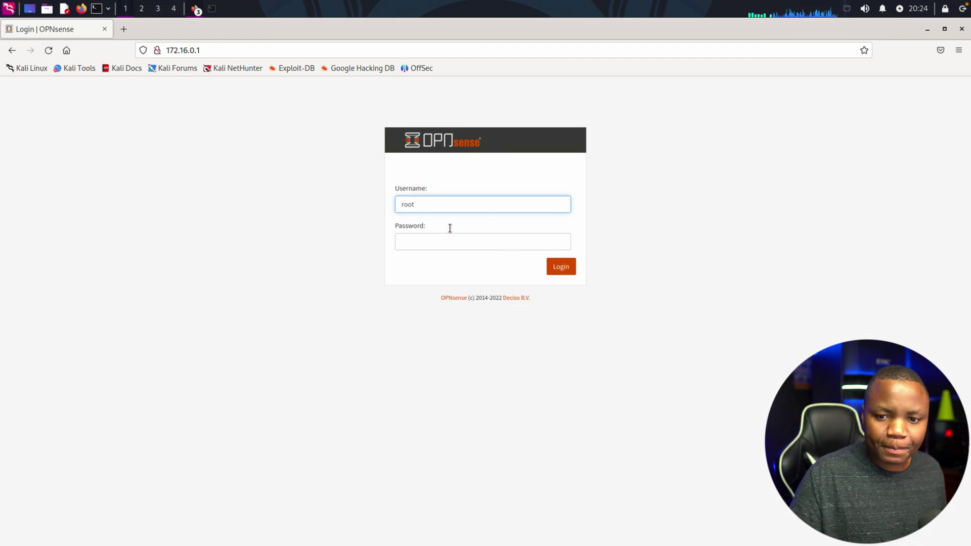
- Log into the OPNsense web GUI with the saved admin login, then return to VirtualBox
click(429, 242)
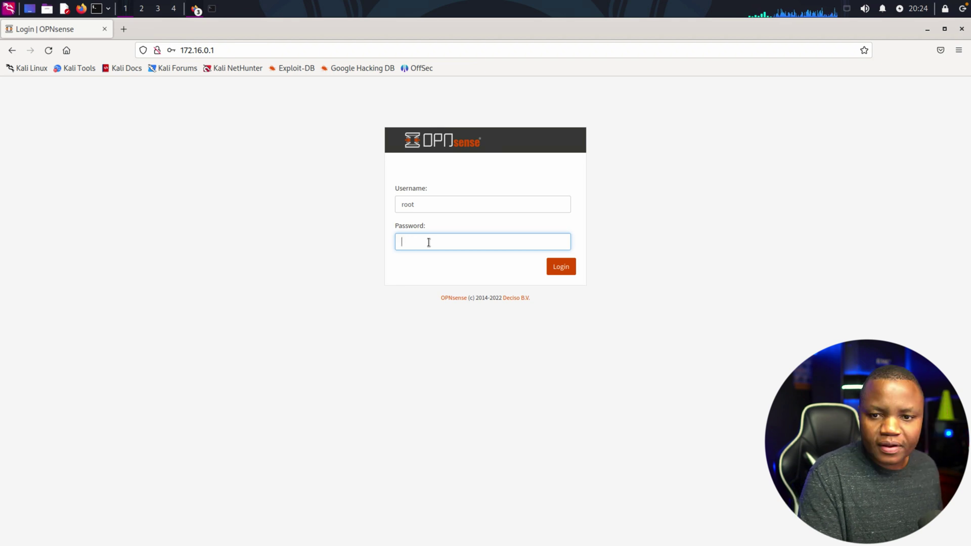
click(429, 244)
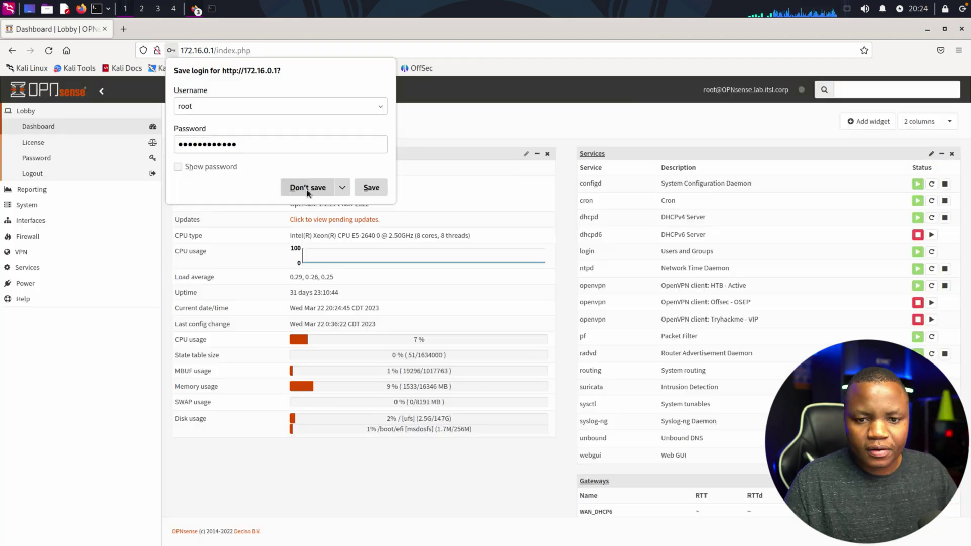
click(307, 189)
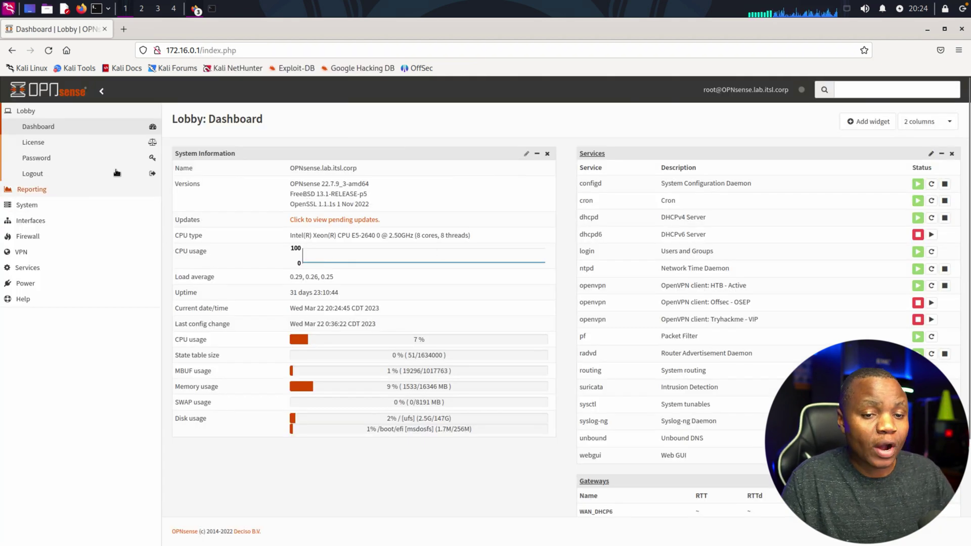
key(ctrl+super+Left)
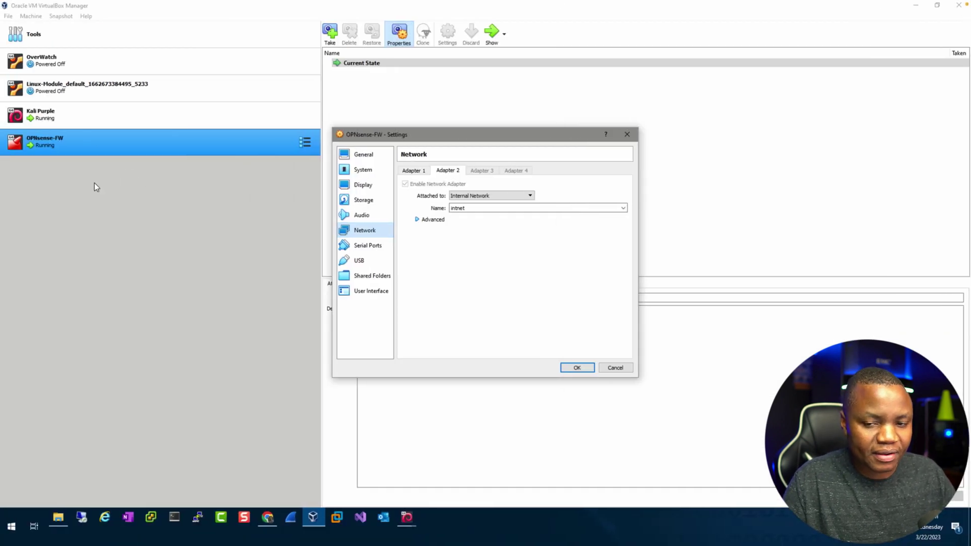
- Cancel the OPNsense-FW Settings dialog and switch desktops to the Elastic firewall dashboard
key(Escape)
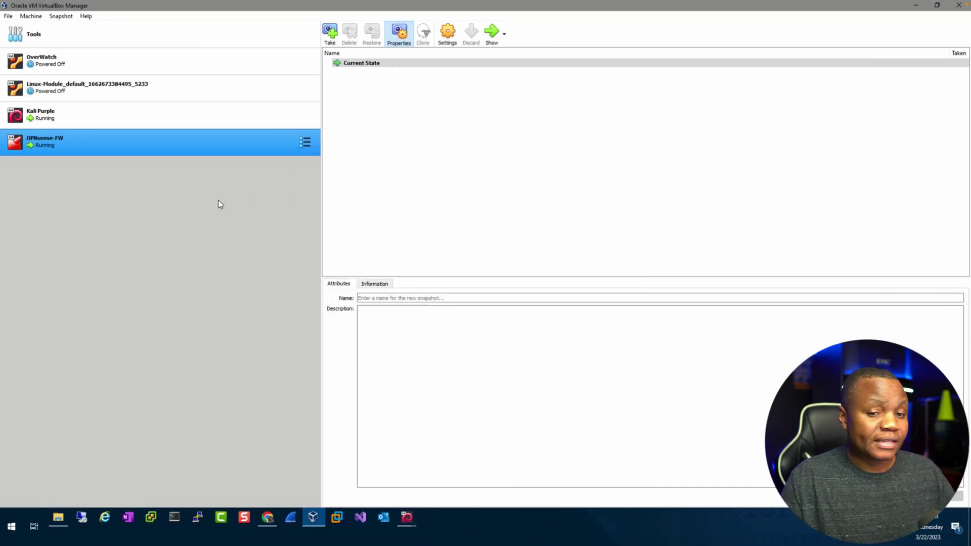
key(ctrl+super+Right)
key(ctrl+super+Right)
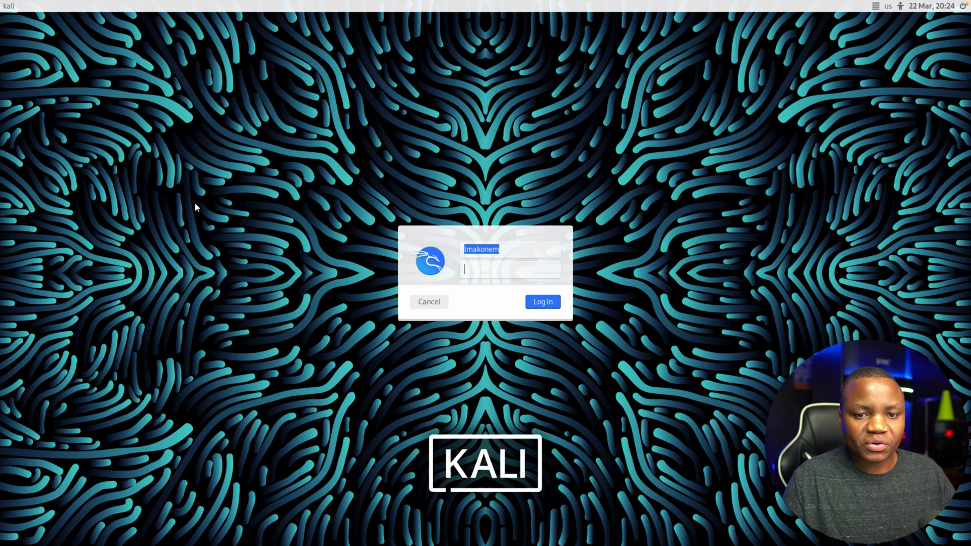
key(ctrl+super+Right)
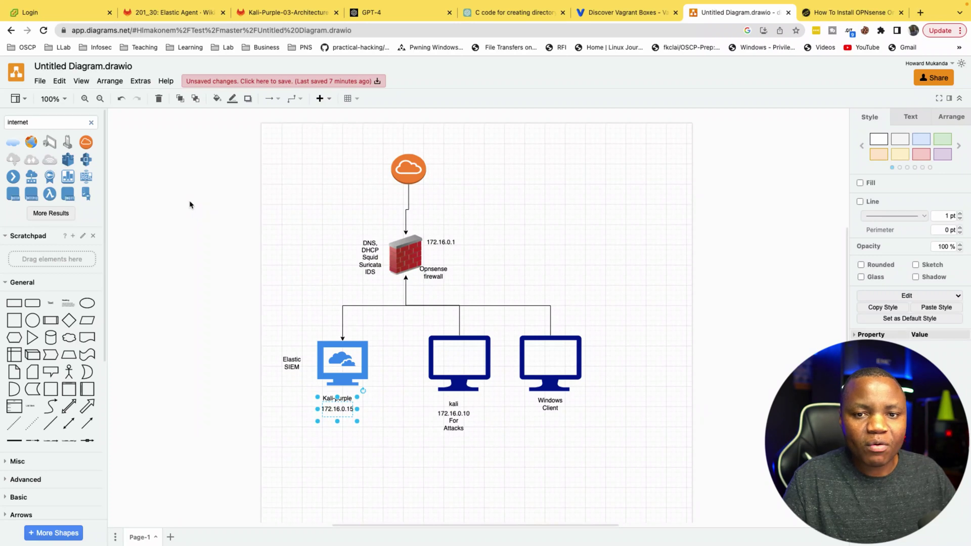
key(ctrl+super+Right)
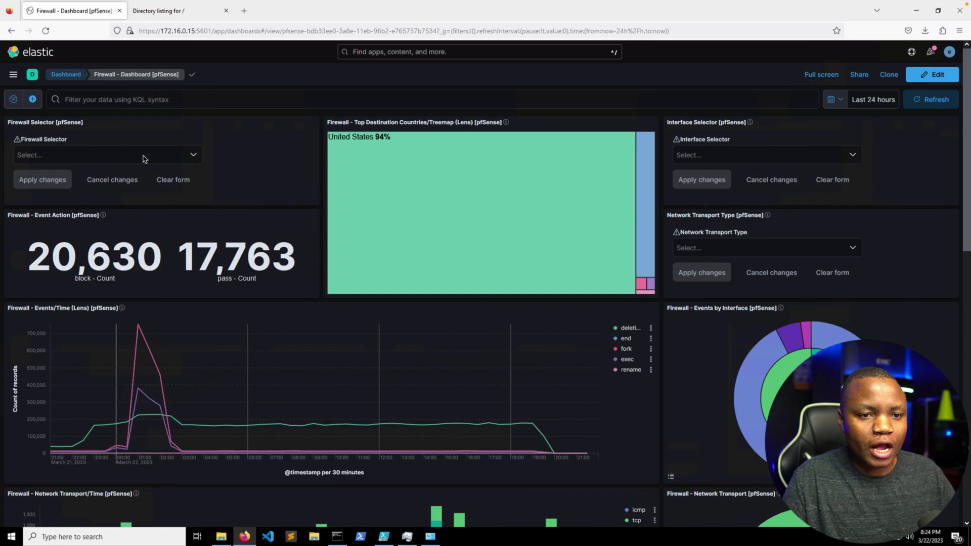